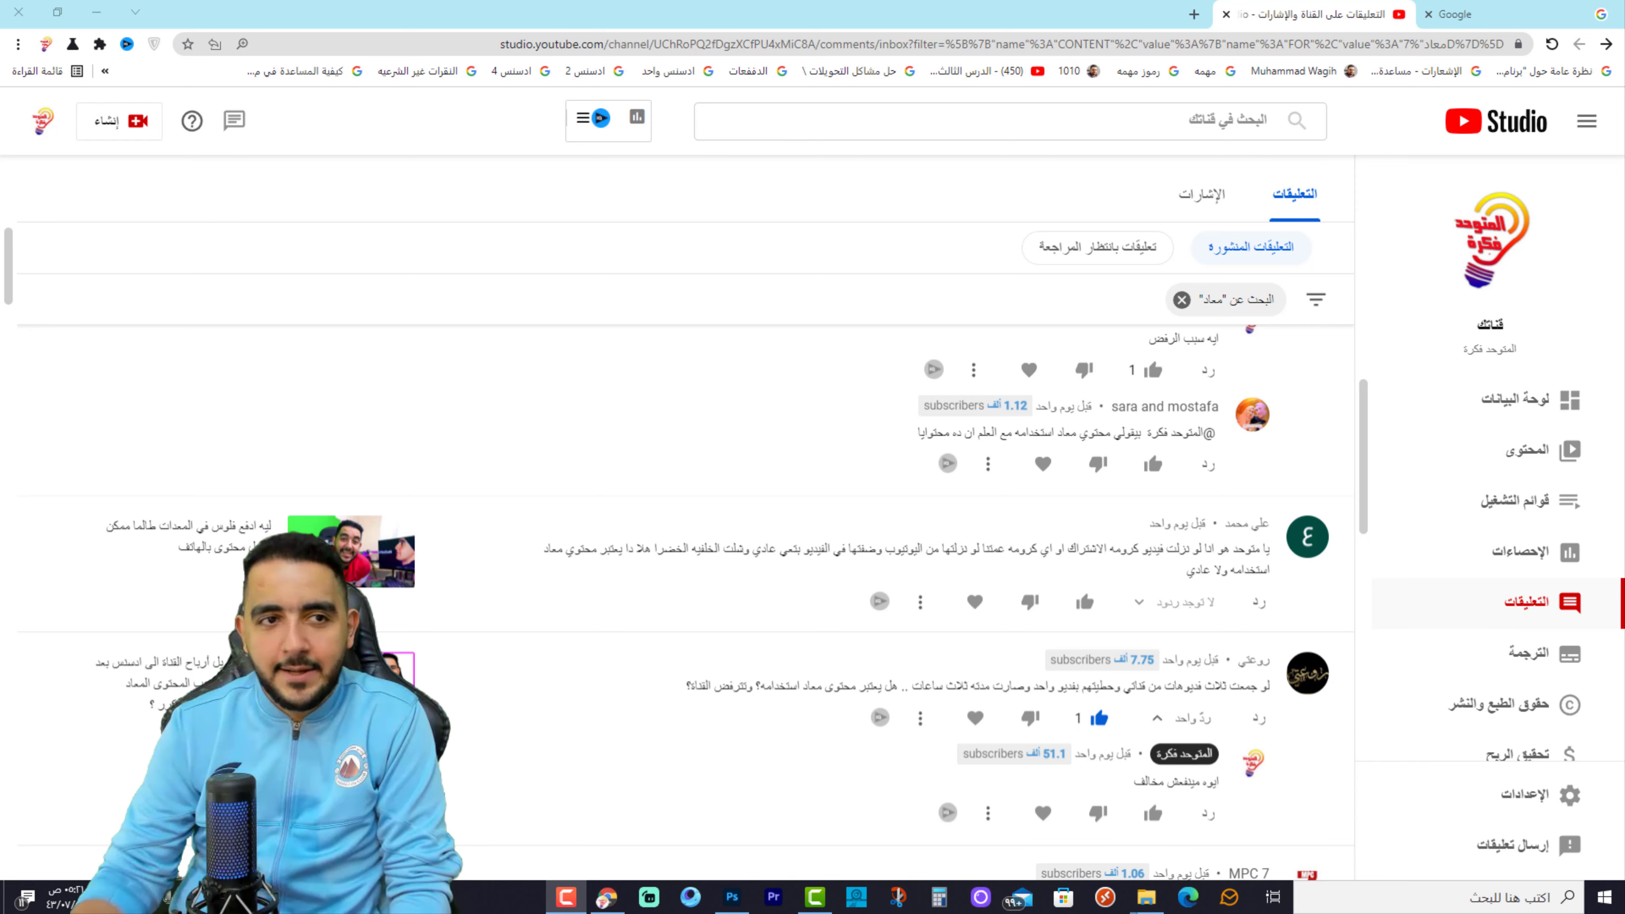
- Add the video نصائح مهمه للبعض المحتويات بمناسبة رمضان from the desktop folder (2) to the start of Camtasia's Track 2
left_click(96, 12)
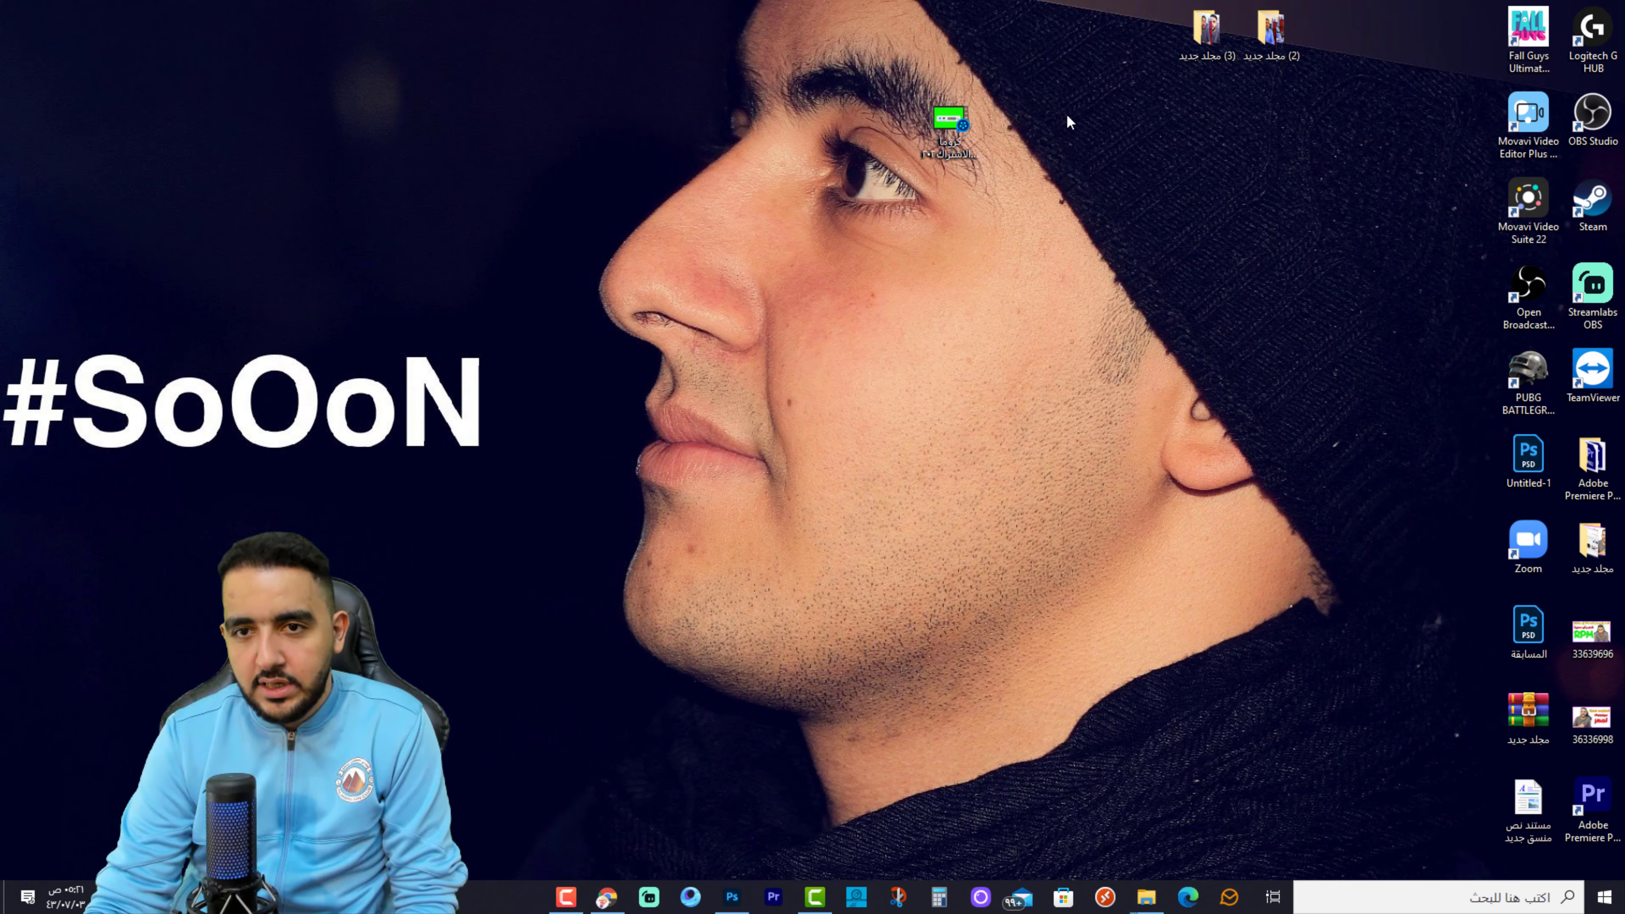
left_click(819, 899)
left_click(818, 899)
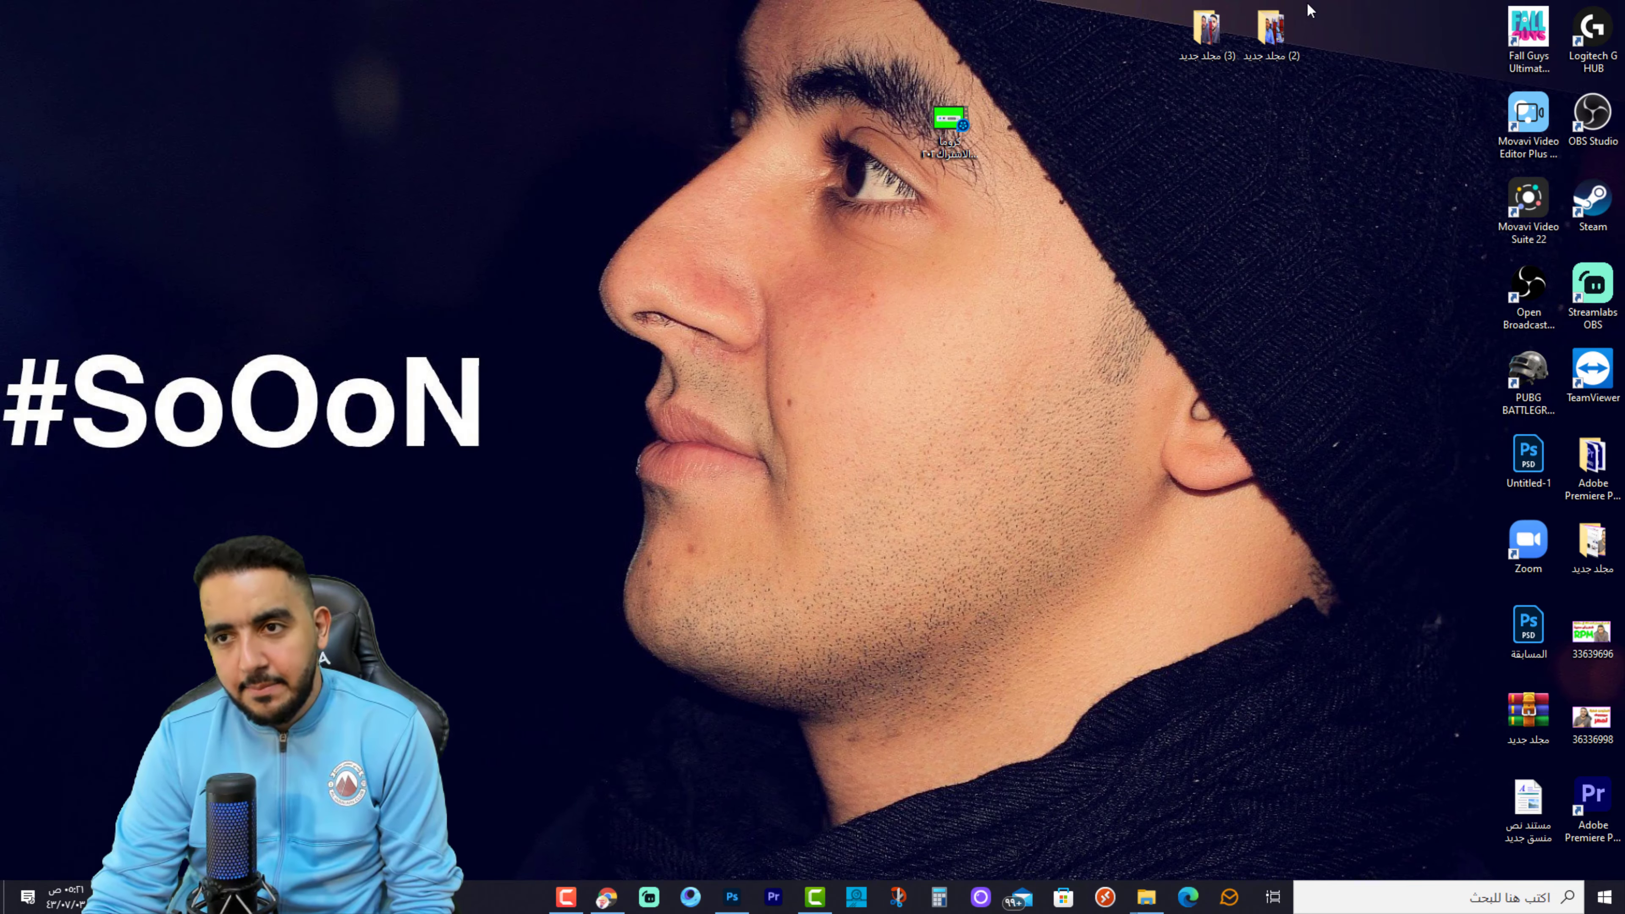
double_click(1271, 29)
mouse_move(809, 899)
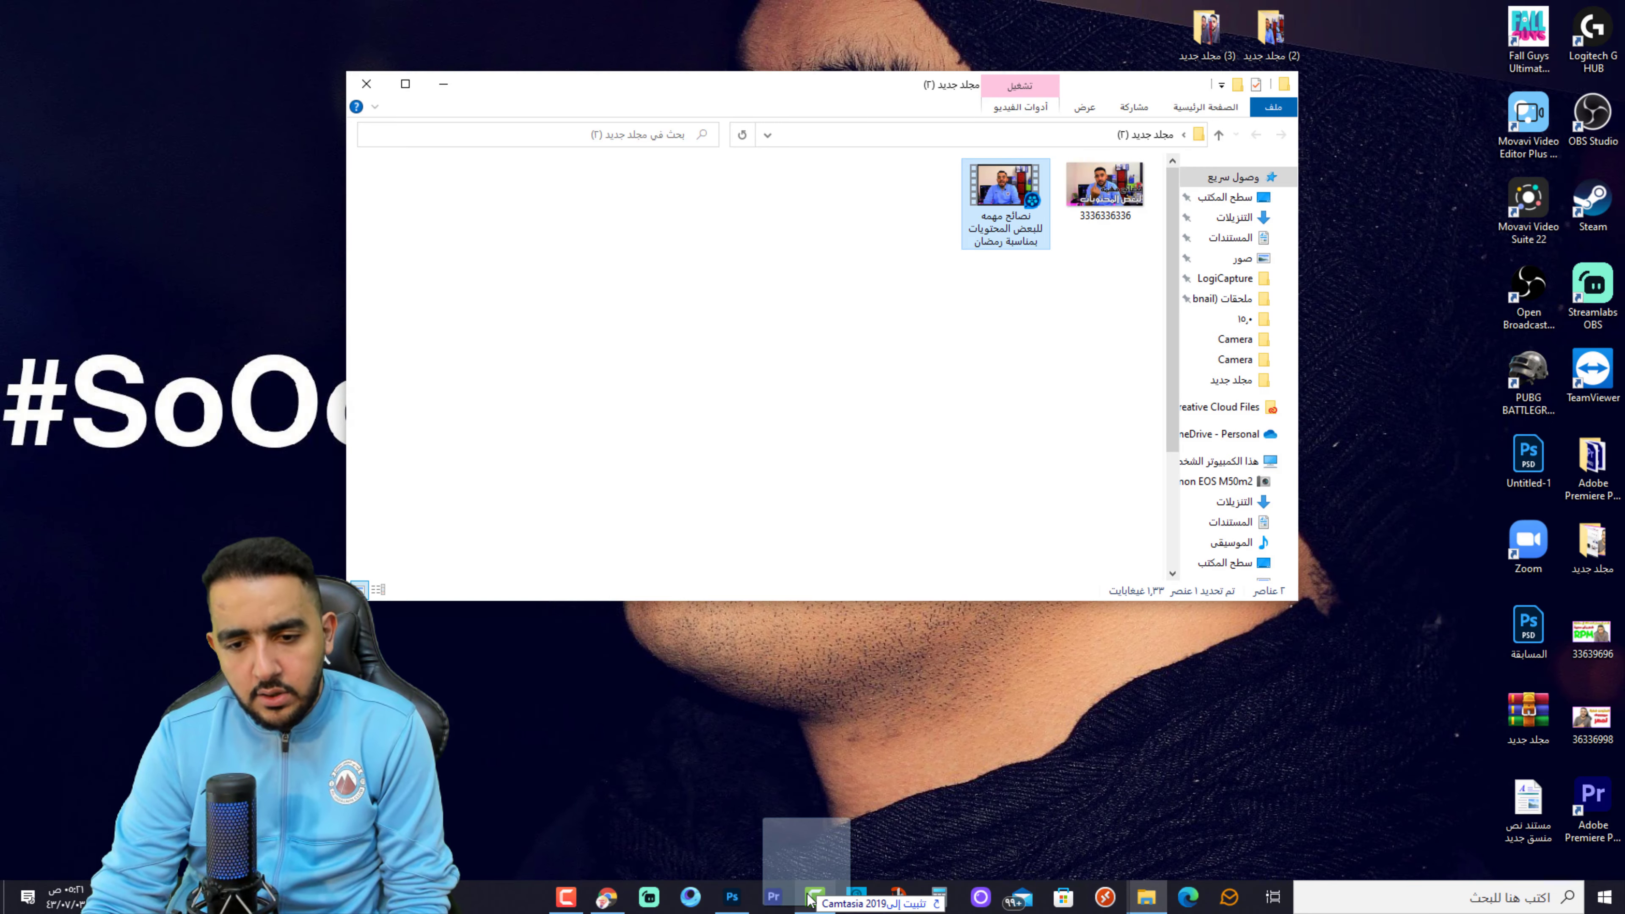
left_click_drag(809, 899, 689, 727)
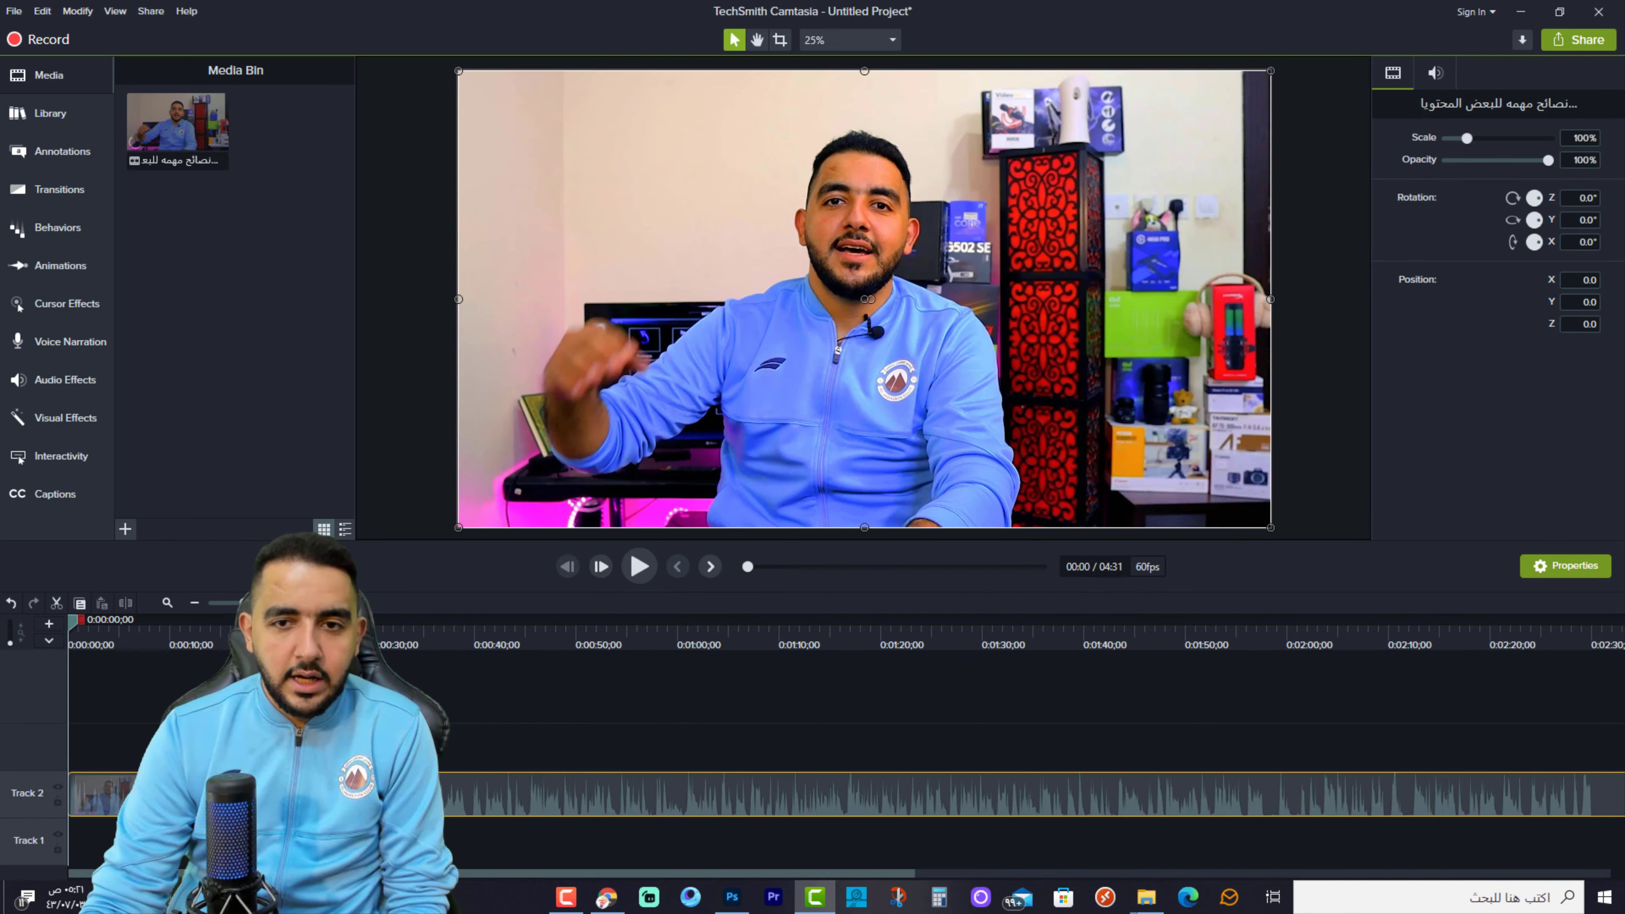
- Add the desktop's green-screen subscribe clip to Track 3 above the main video and position it at X 1,220, Y -720 on the canvas
left_click(808, 901)
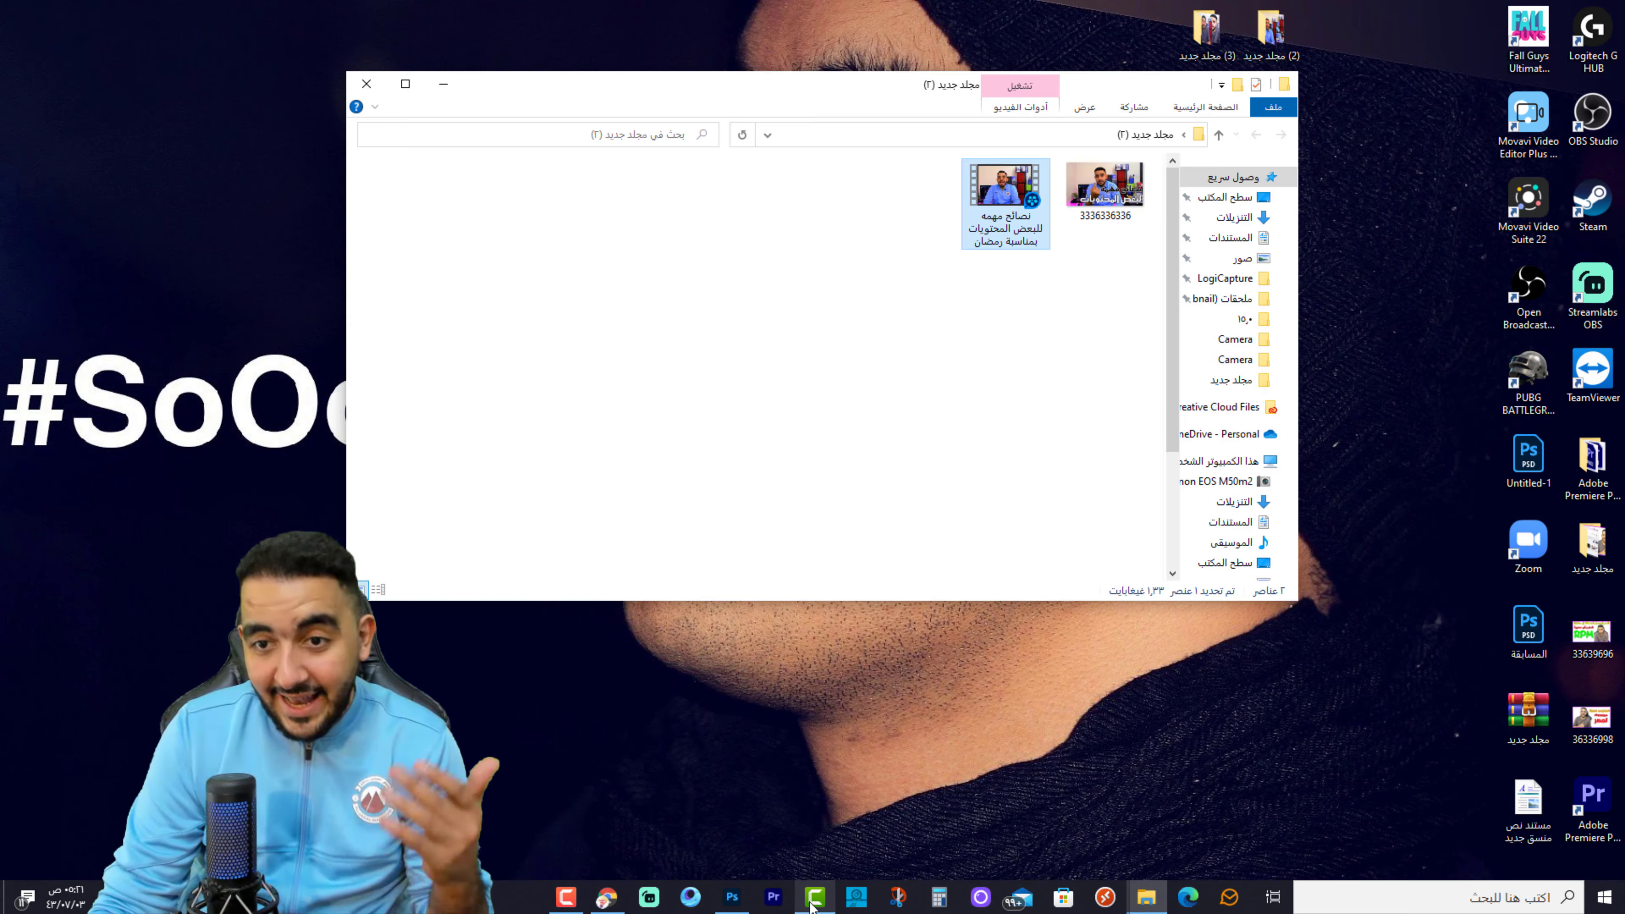
left_click(446, 87)
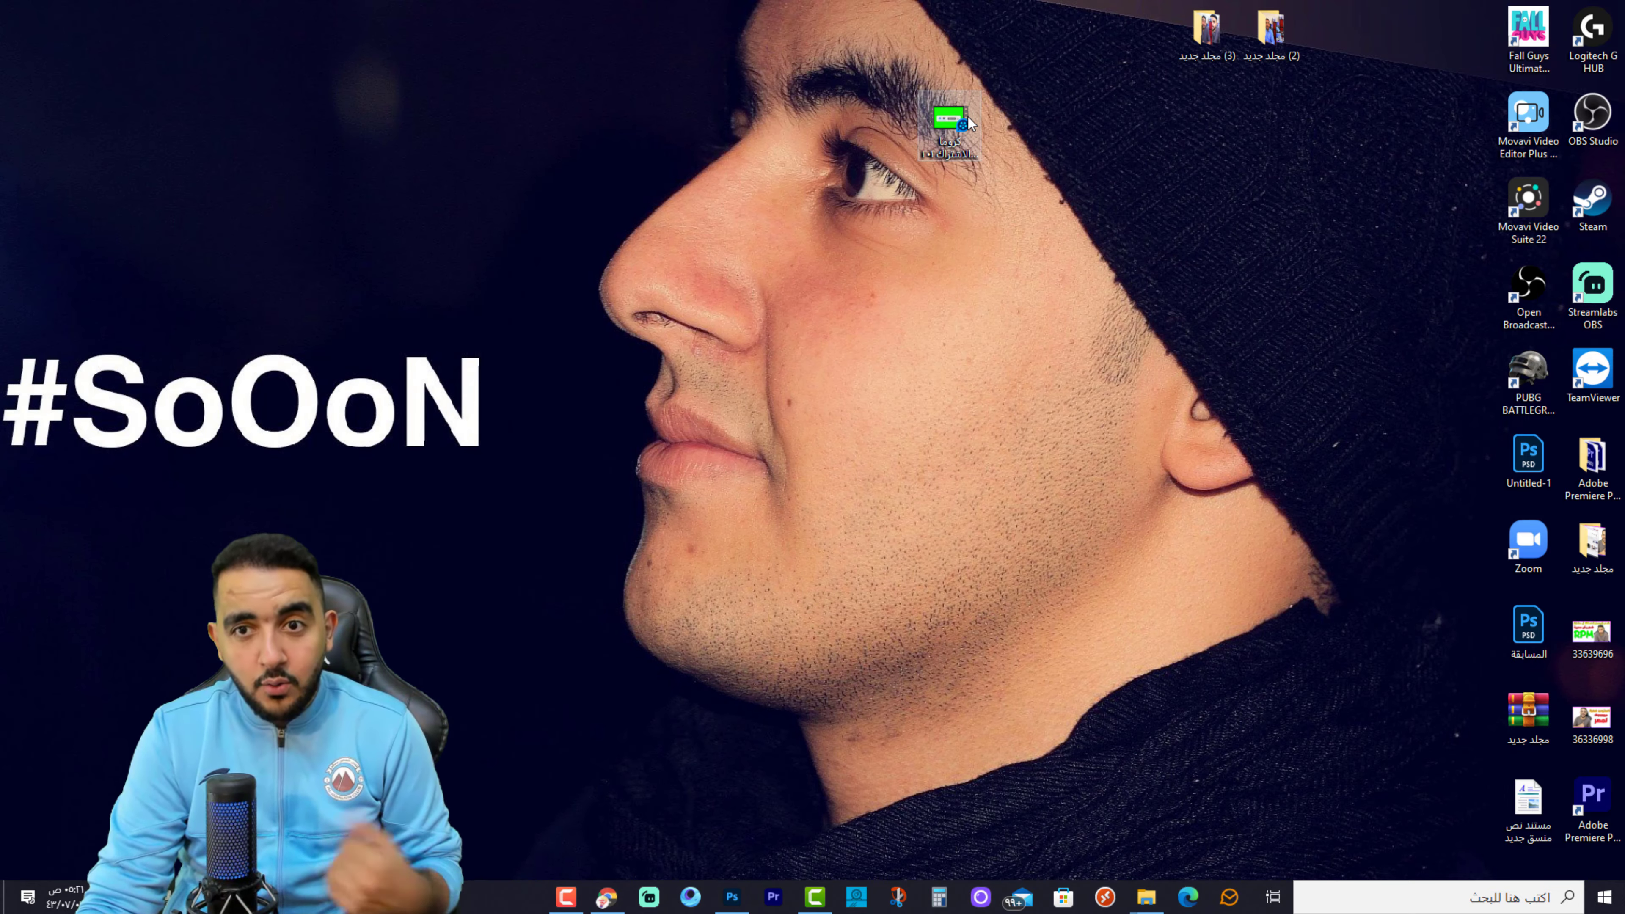
left_click_drag(966, 122, 154, 745)
left_click_drag(818, 307, 1138, 400)
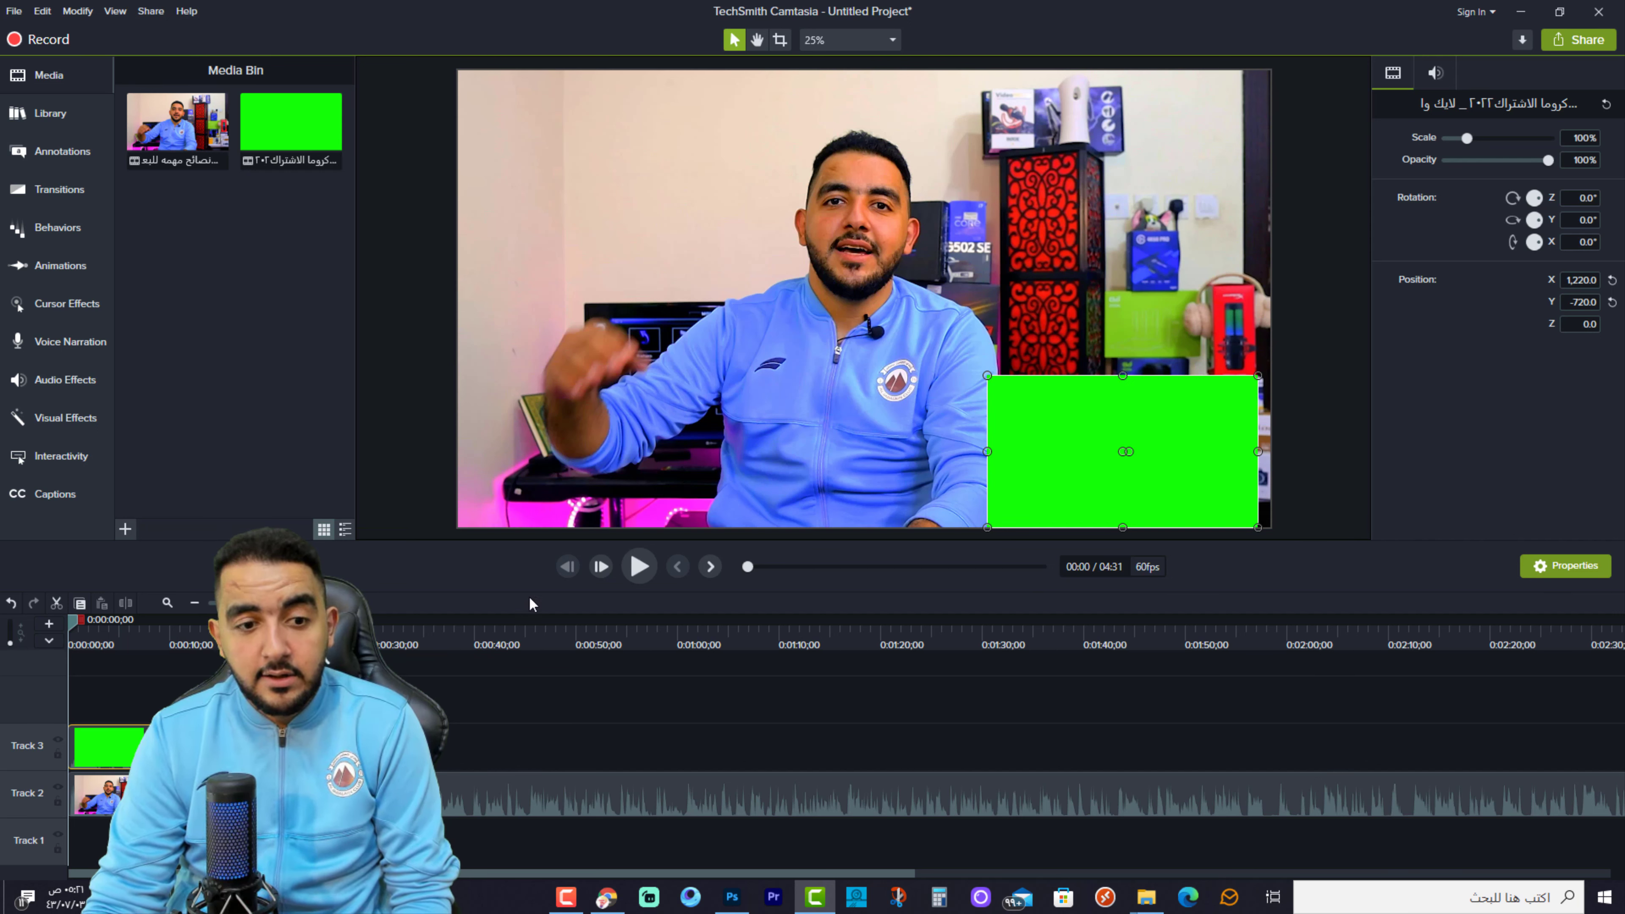
- Play the start of the project briefly and silence the audio of the main video on Track 2
left_click(637, 567)
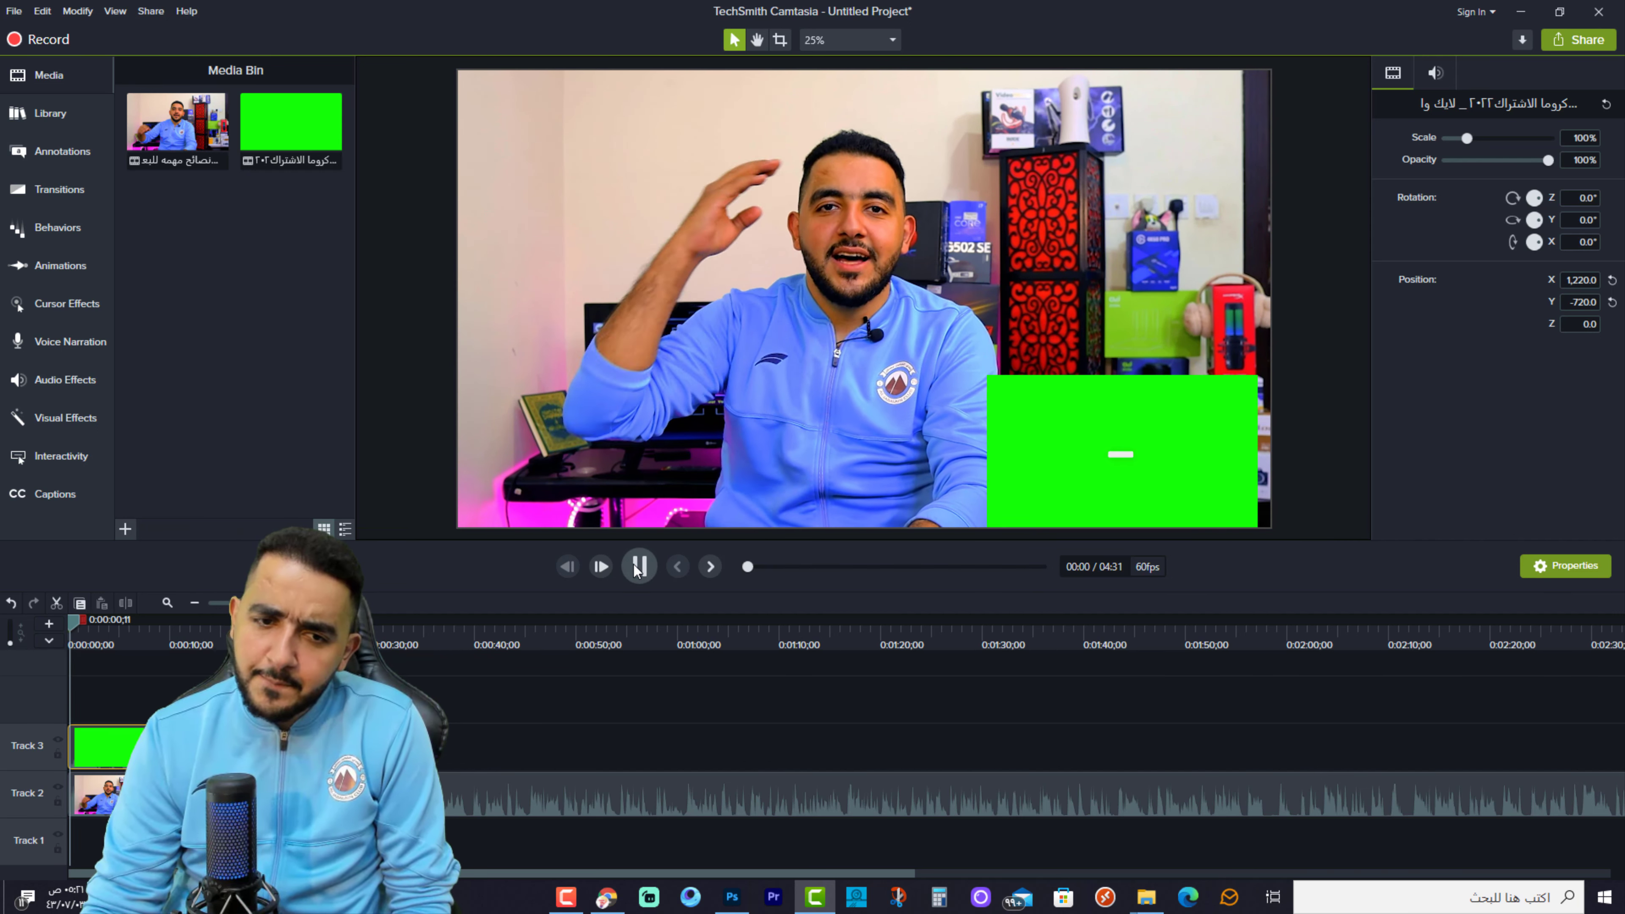
left_click(636, 569)
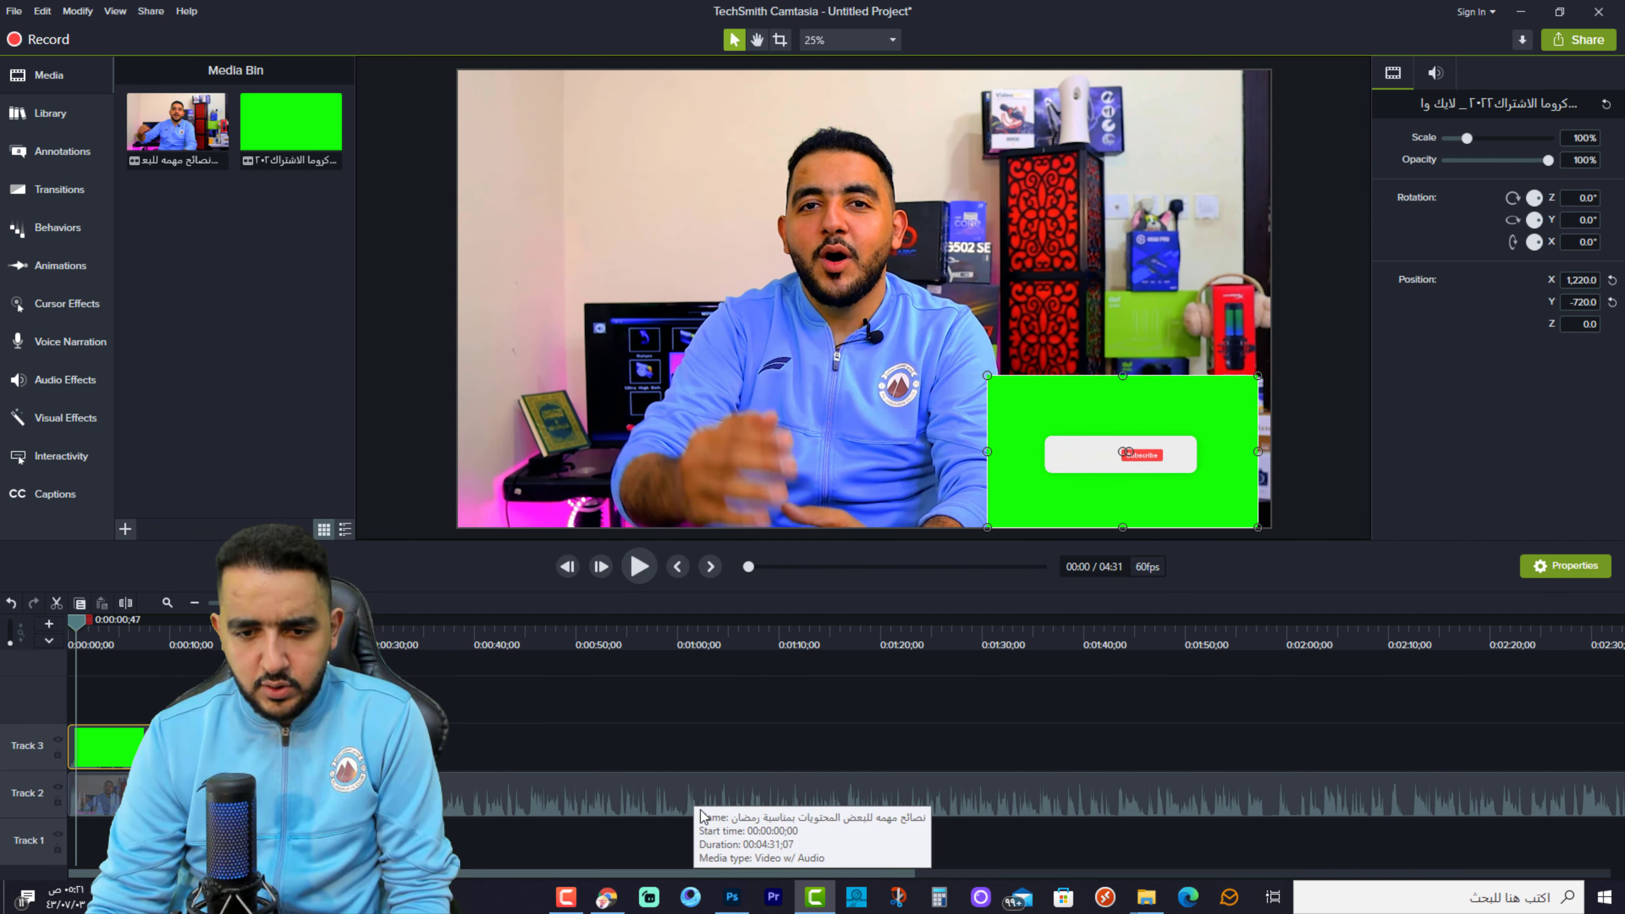
left_click(695, 808)
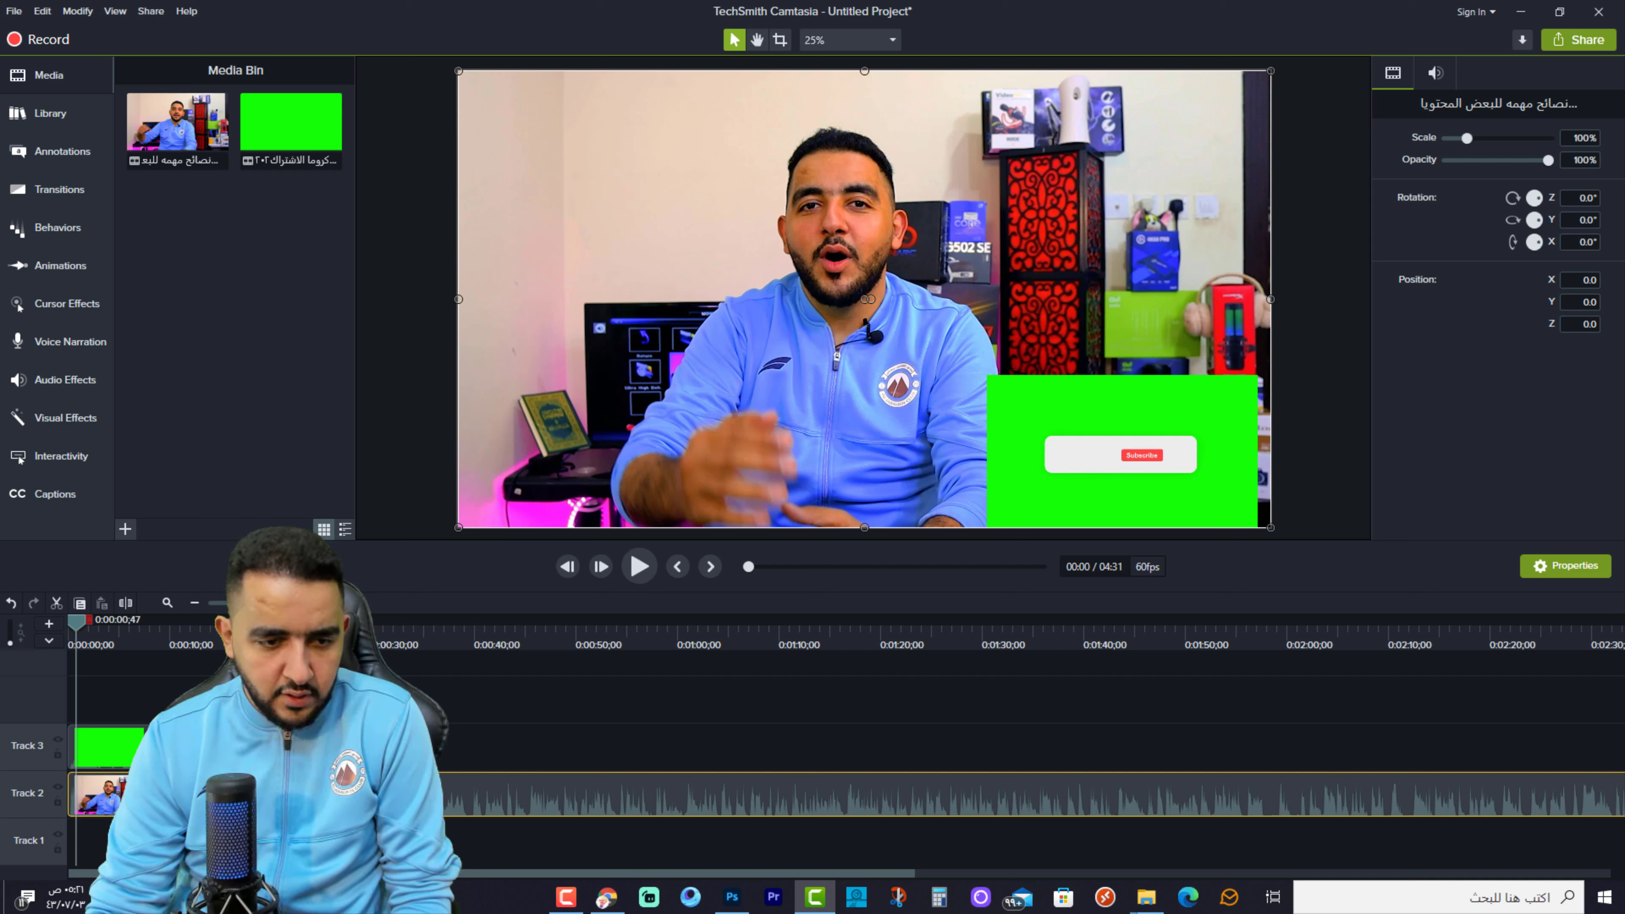
key("XF86AudioLowerVolume")
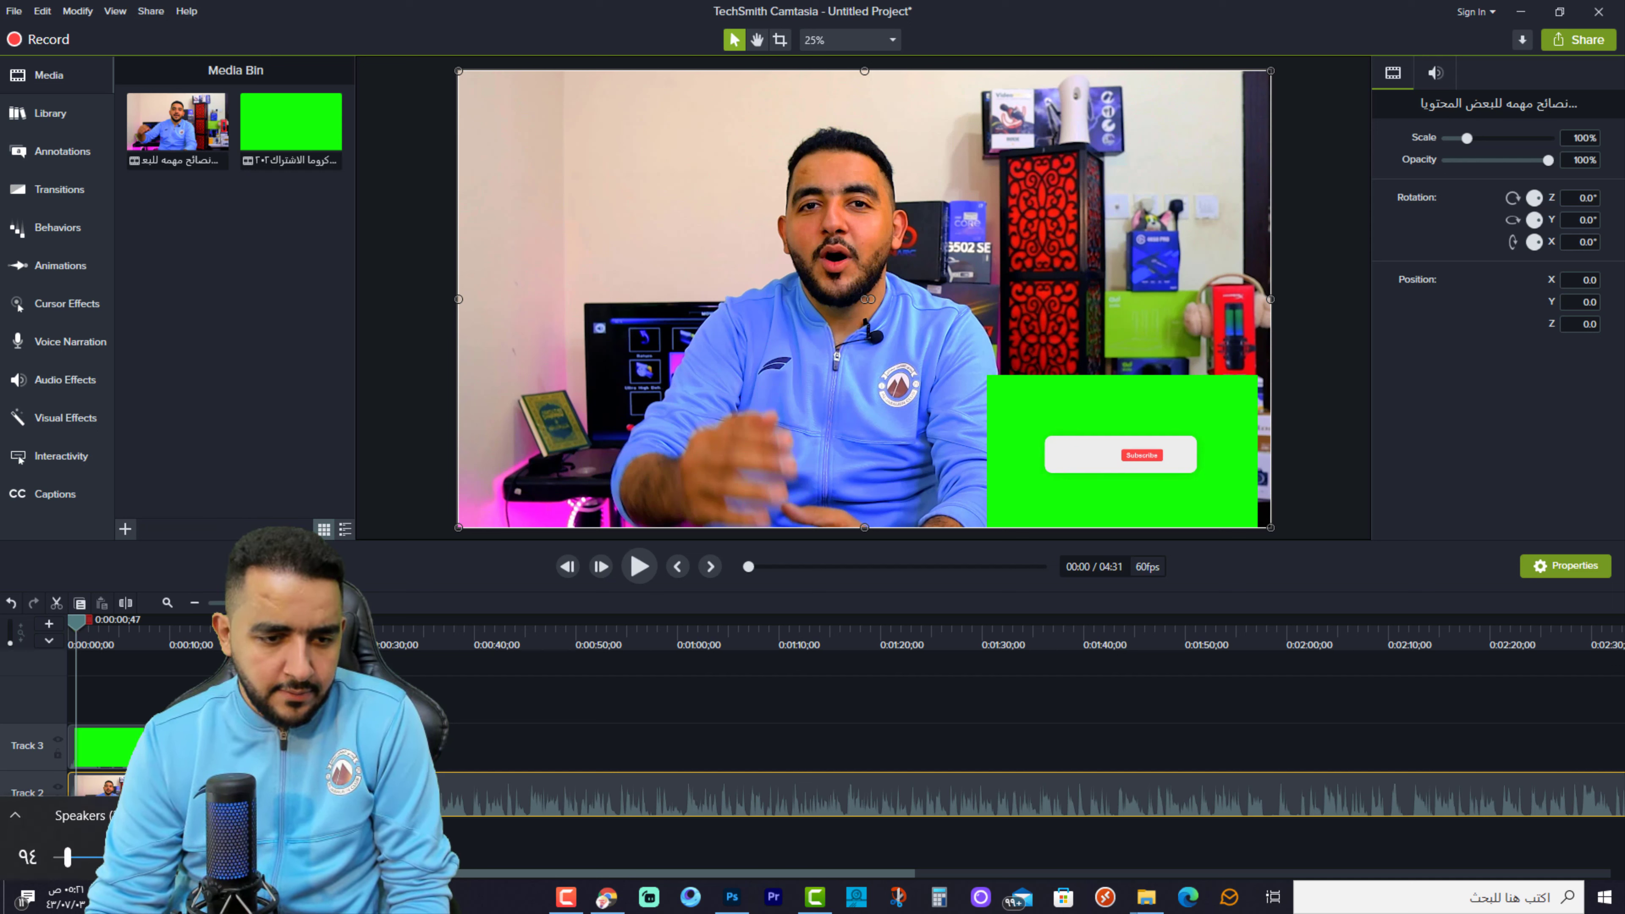
left_click(509, 710)
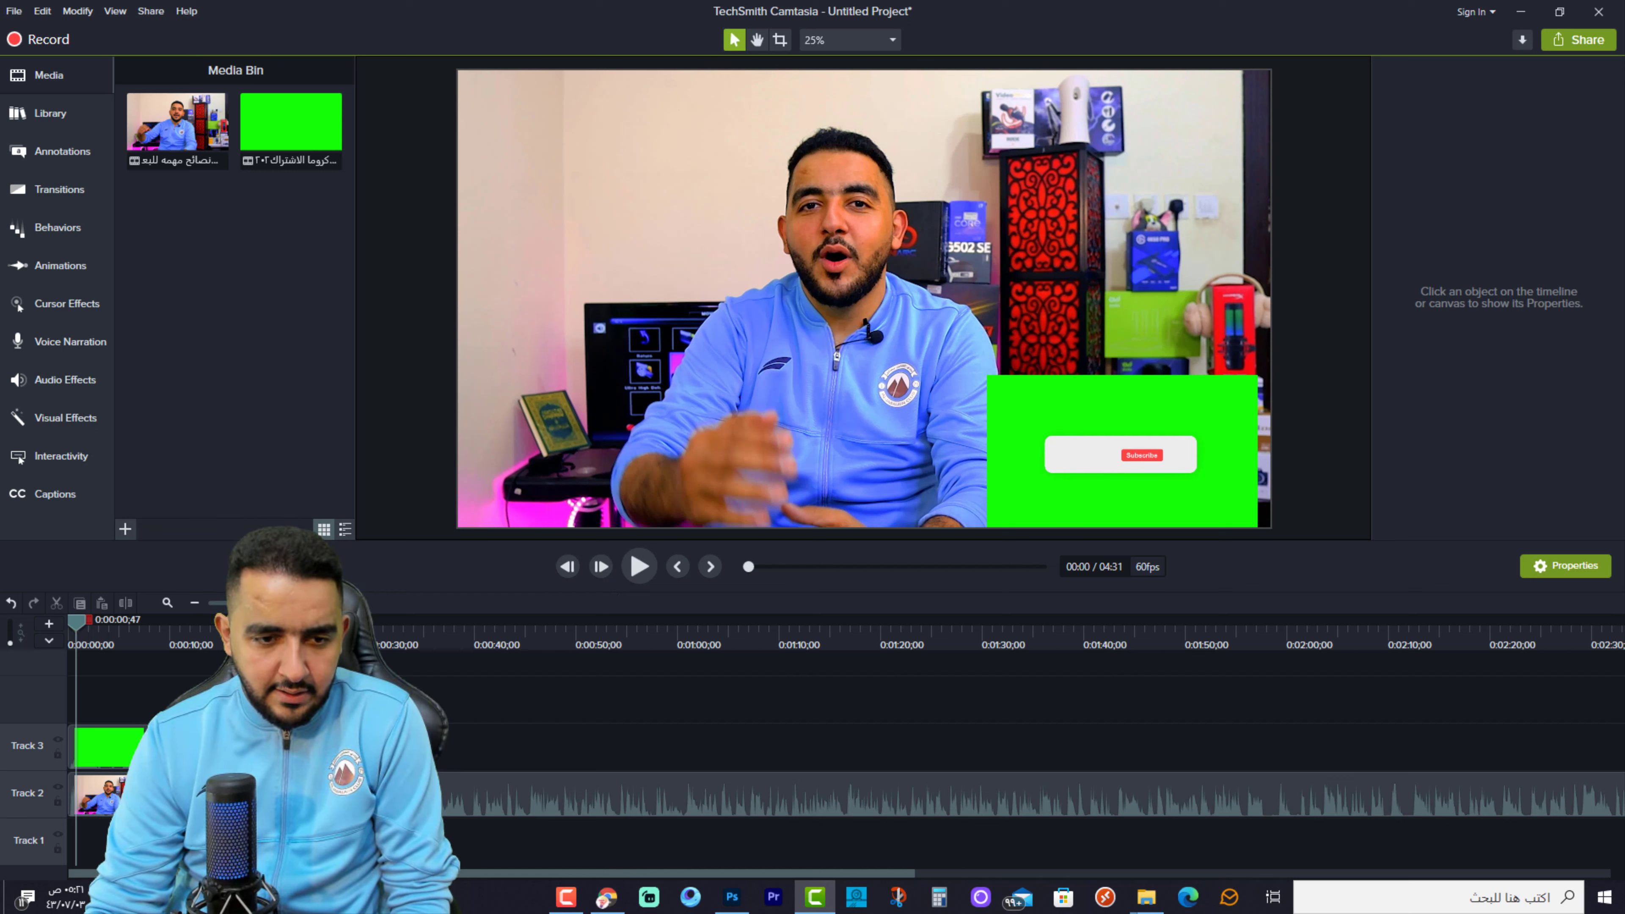
left_click(367, 788)
right_click(367, 787)
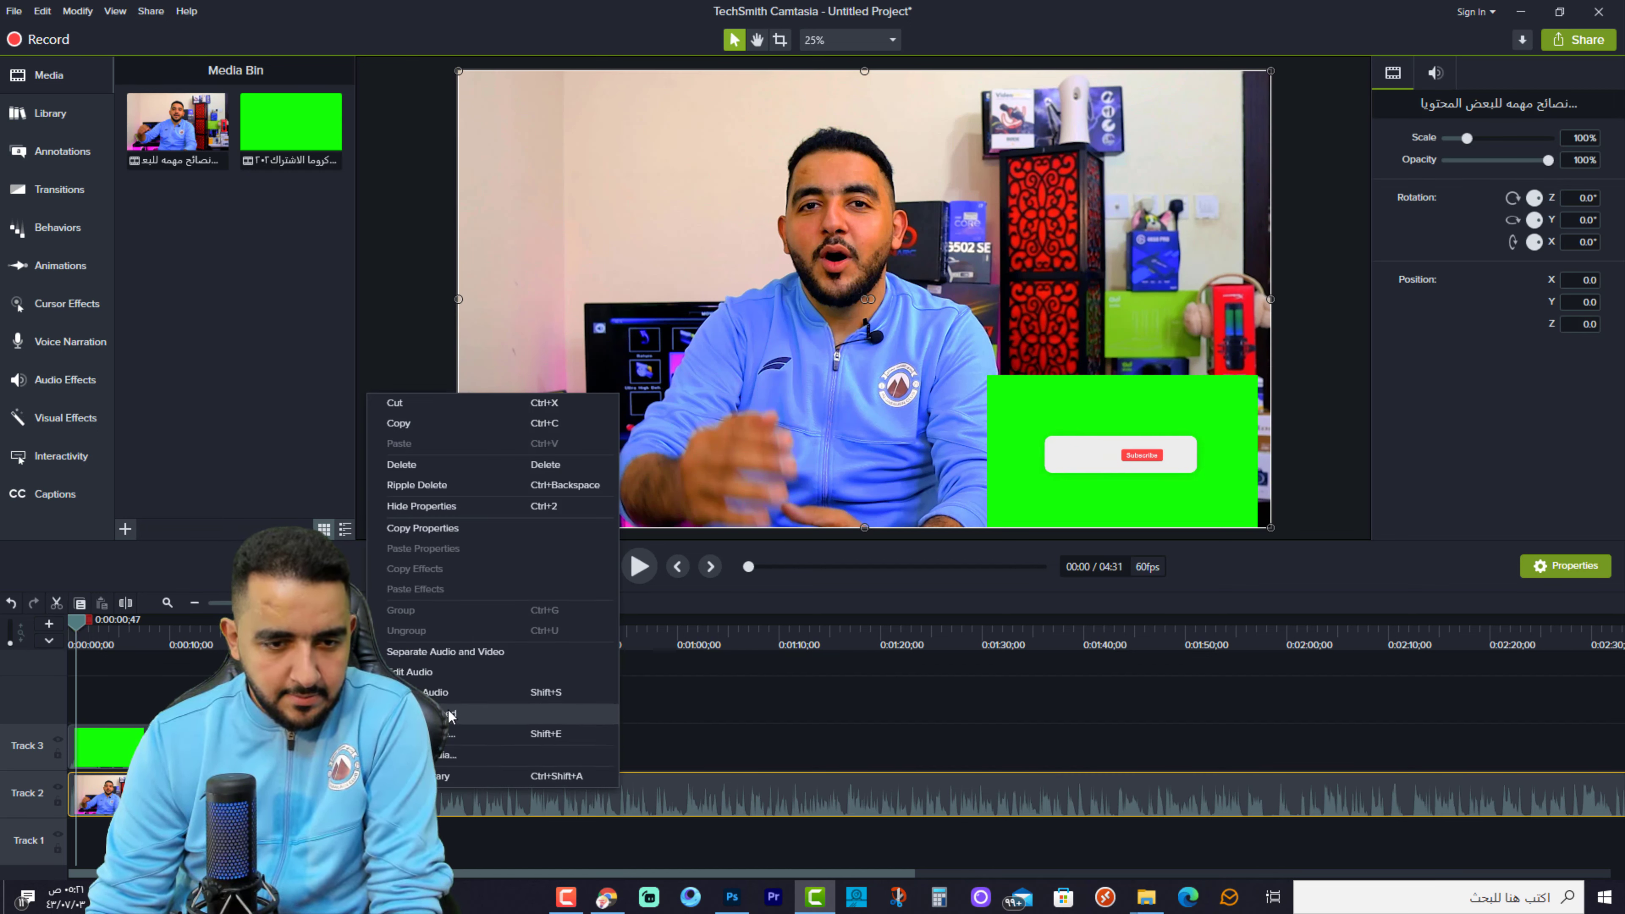
- Preview the green-screen overlay over the footage and enlarge it to about 167.5% scale, up to the speaker's chin
left_click(639, 567)
left_click(640, 566)
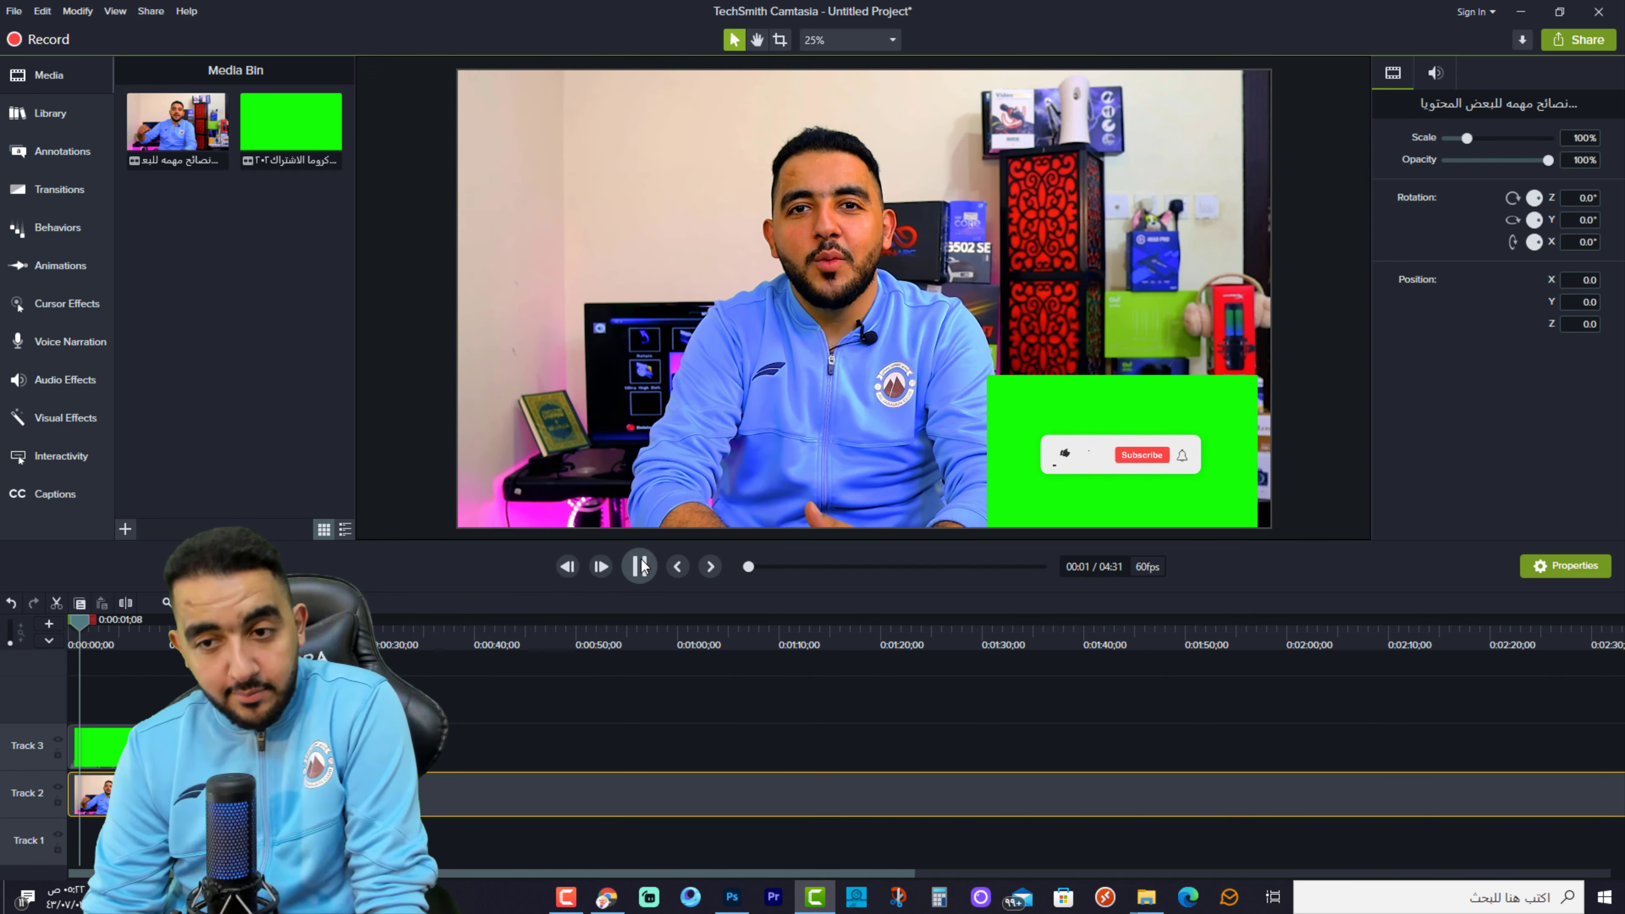
left_click(1156, 459)
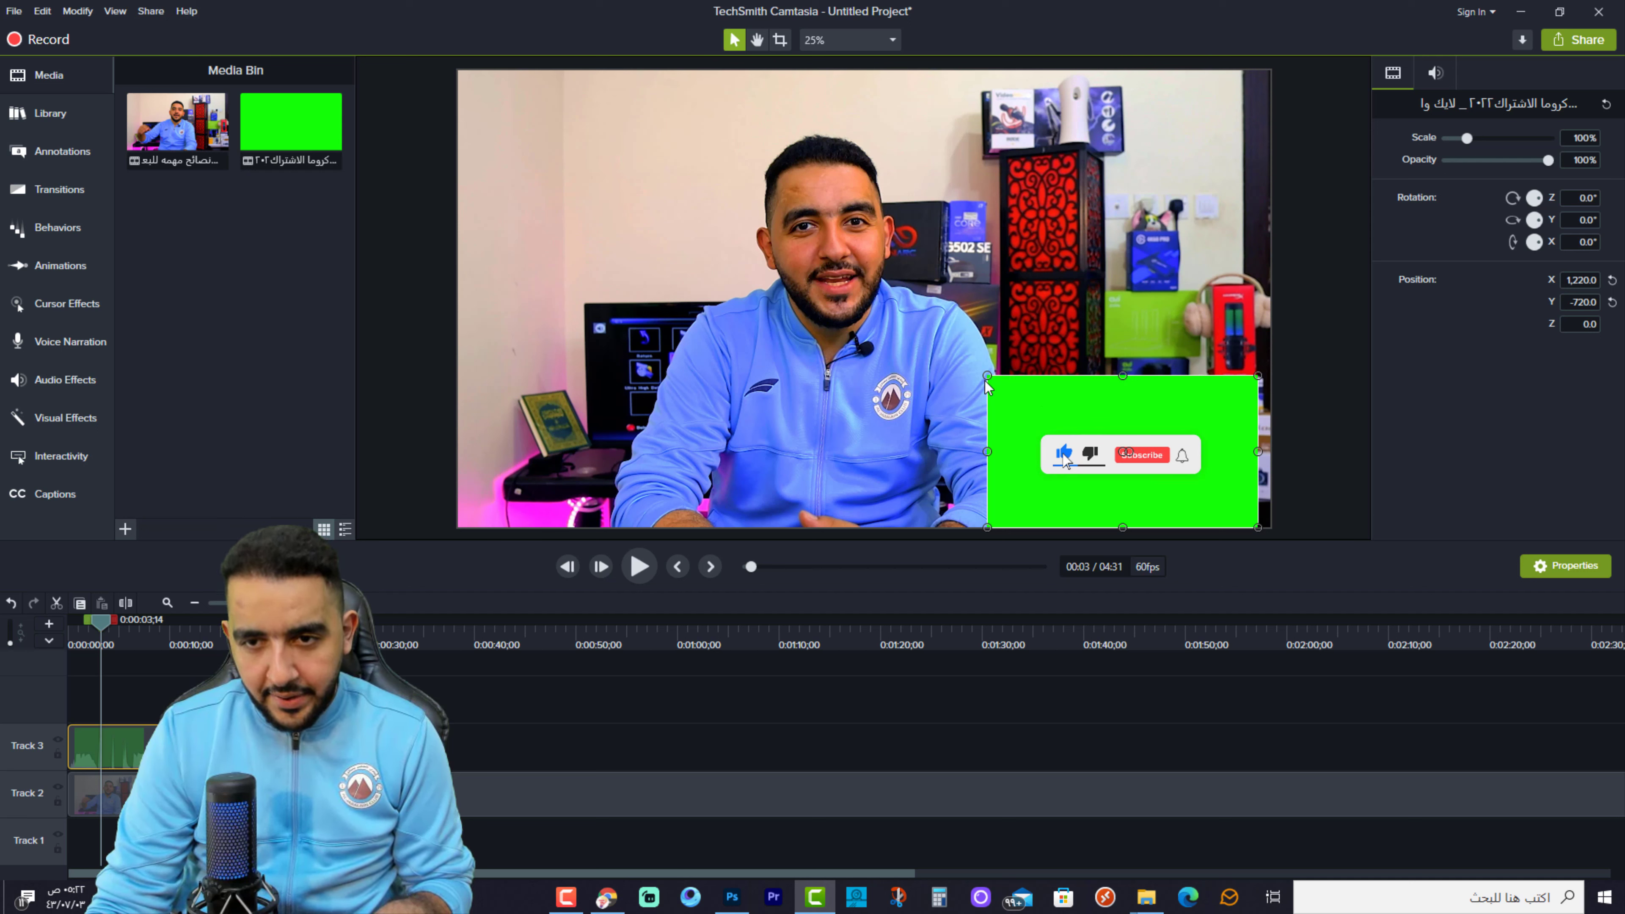
left_click_drag(988, 386, 806, 284)
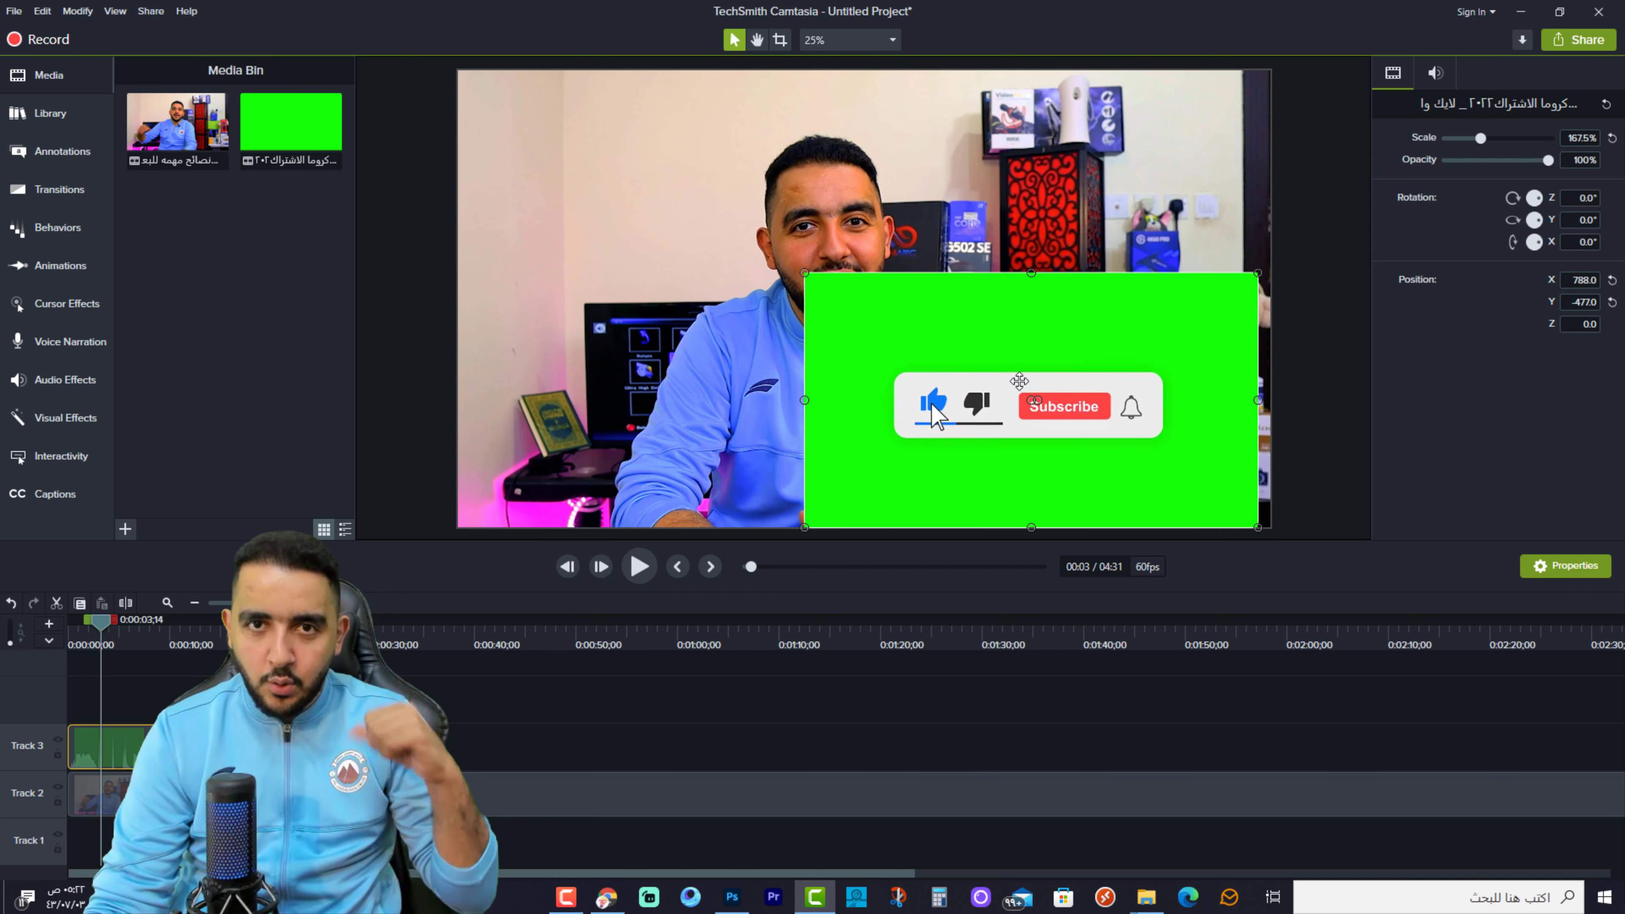
- Apply the Remove a Color effect to the overlay with green as the color and a tolerance of 38%
left_click(65, 417)
left_click_drag(186, 325, 916, 327)
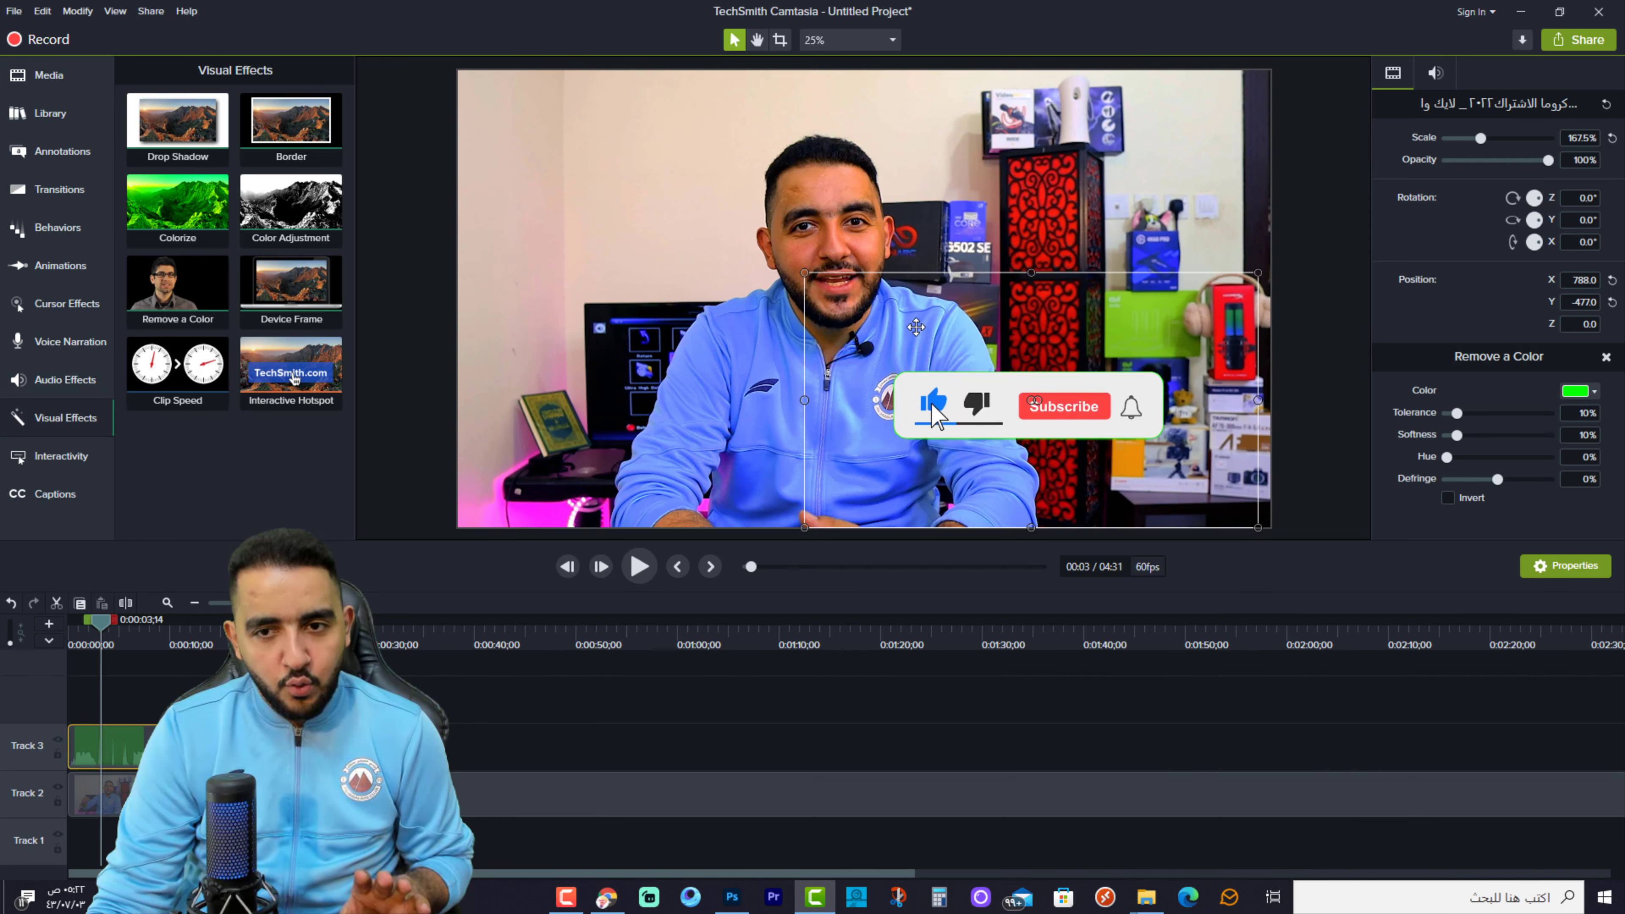
left_click_drag(1456, 416, 1484, 419)
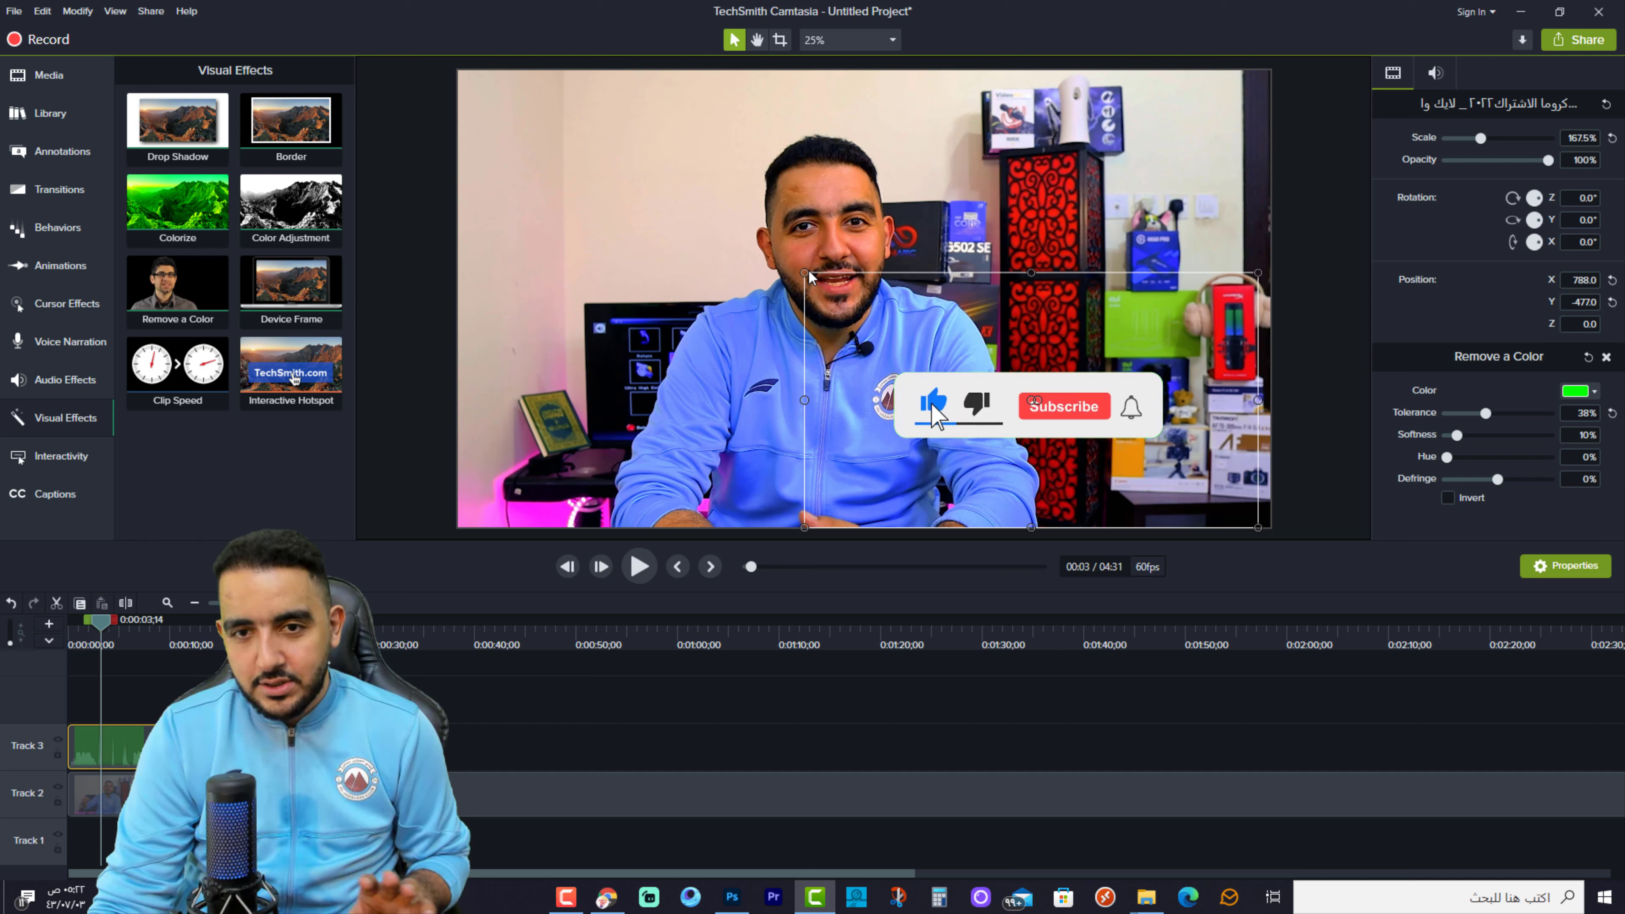
- Enlarge the keyed overlay to 220%, position it at X 916, Y -644, and preview the subscribe animation
left_click_drag(805, 272, 662, 192)
left_click_drag(887, 330, 984, 405)
left_click(647, 564)
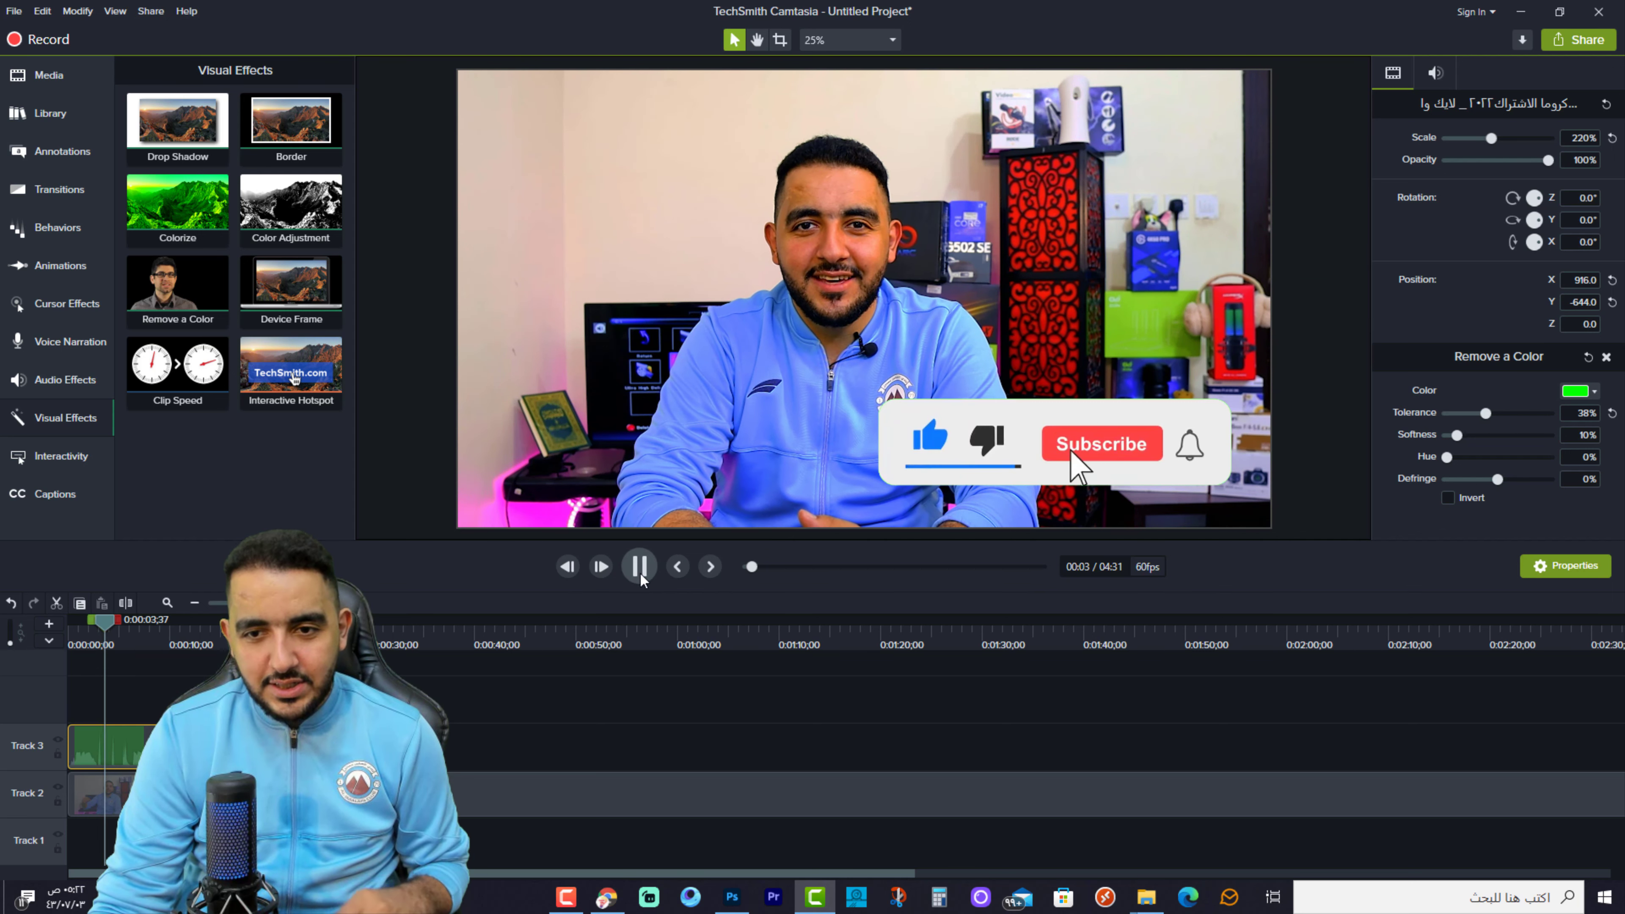
left_click(639, 567)
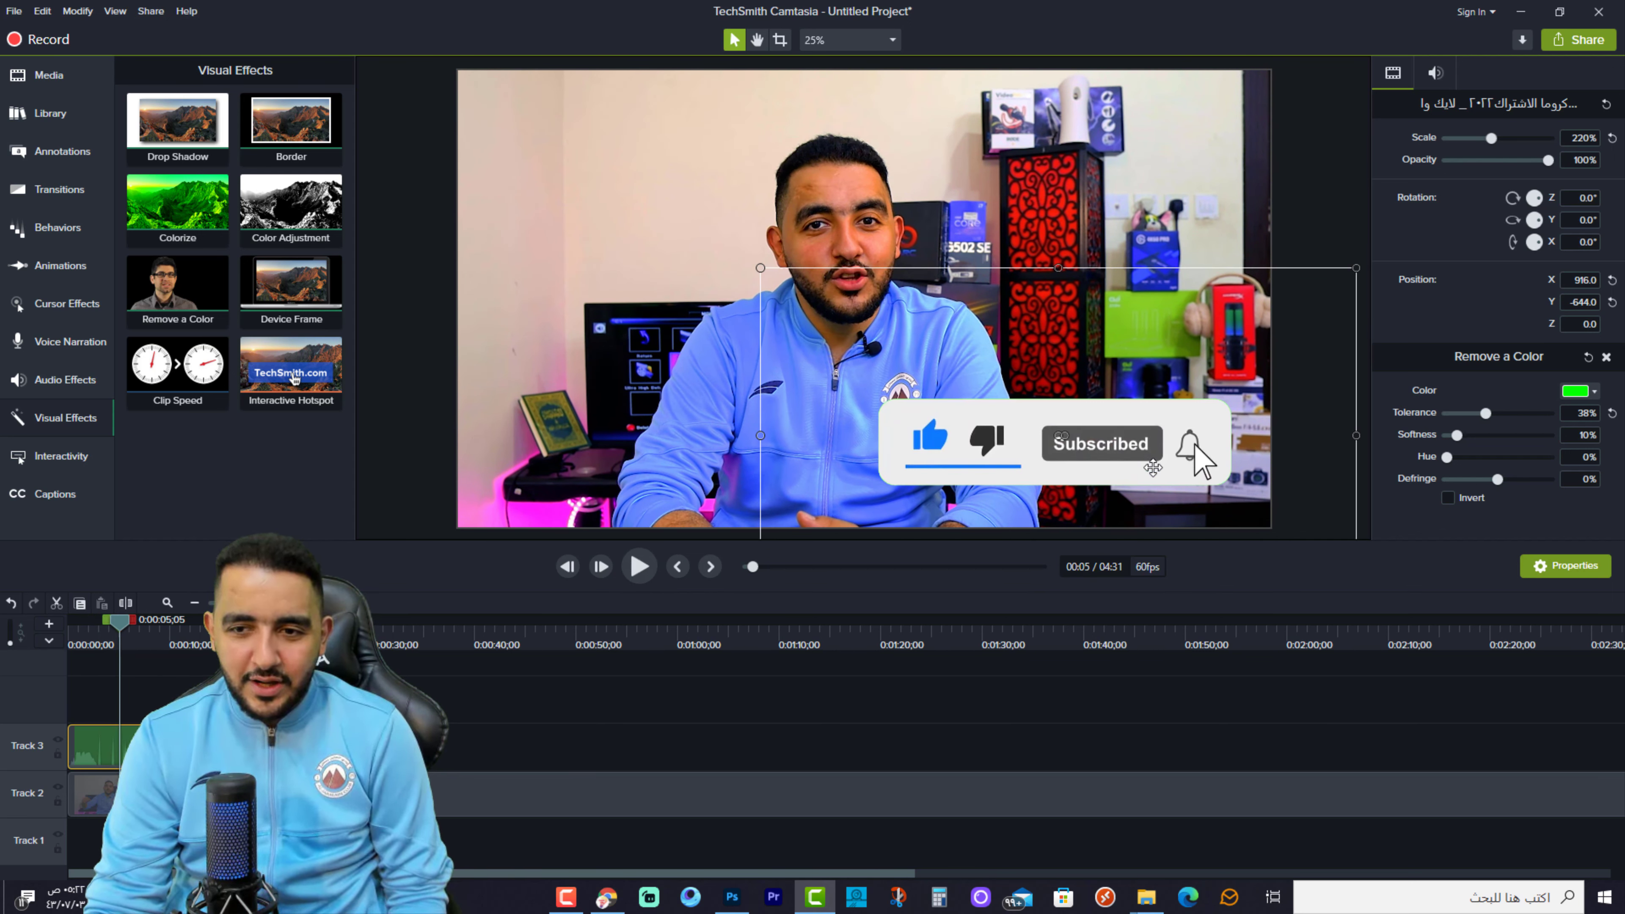
- Silence the overlay clip's audio and move the overlay on the canvas to X 732, Y -696
right_click(306, 730)
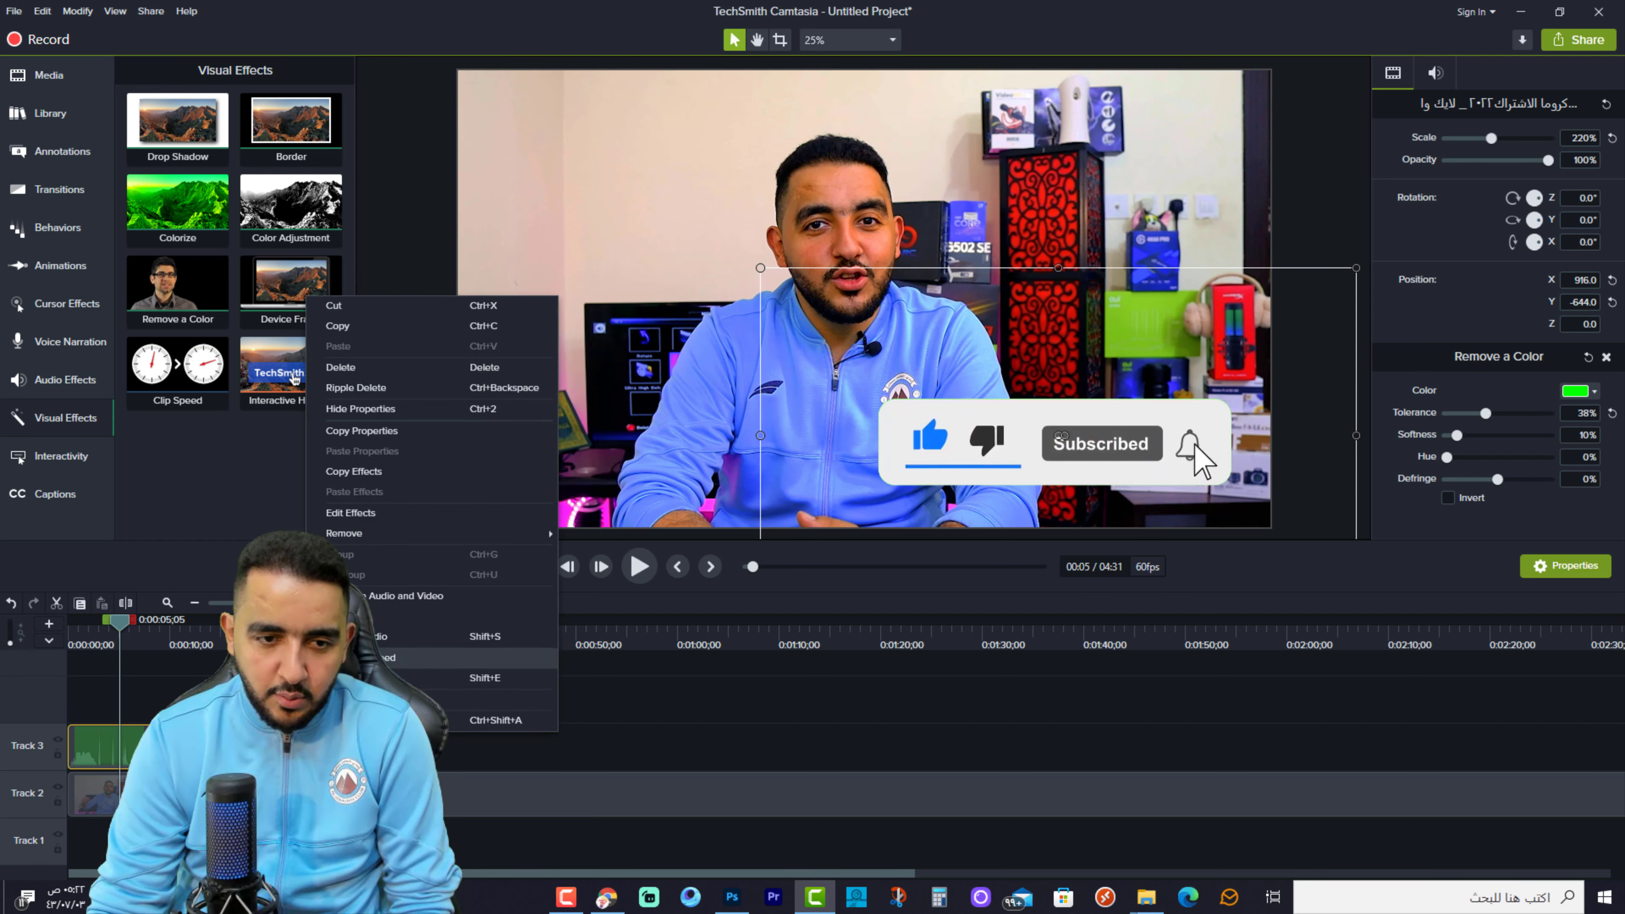
left_click(384, 638)
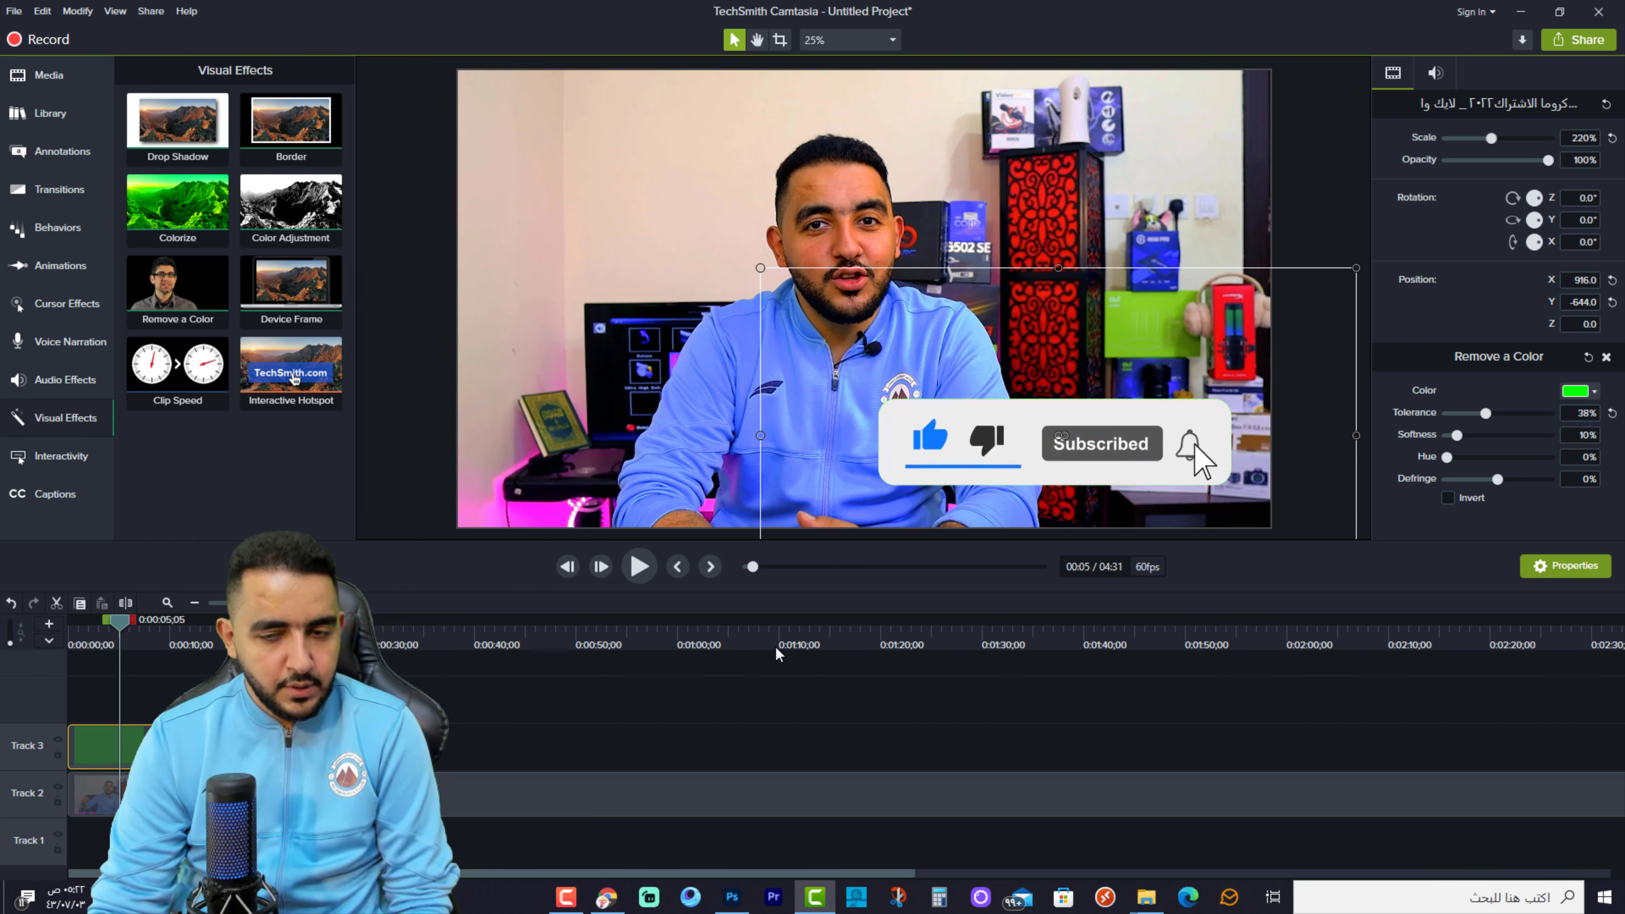
left_click(640, 570)
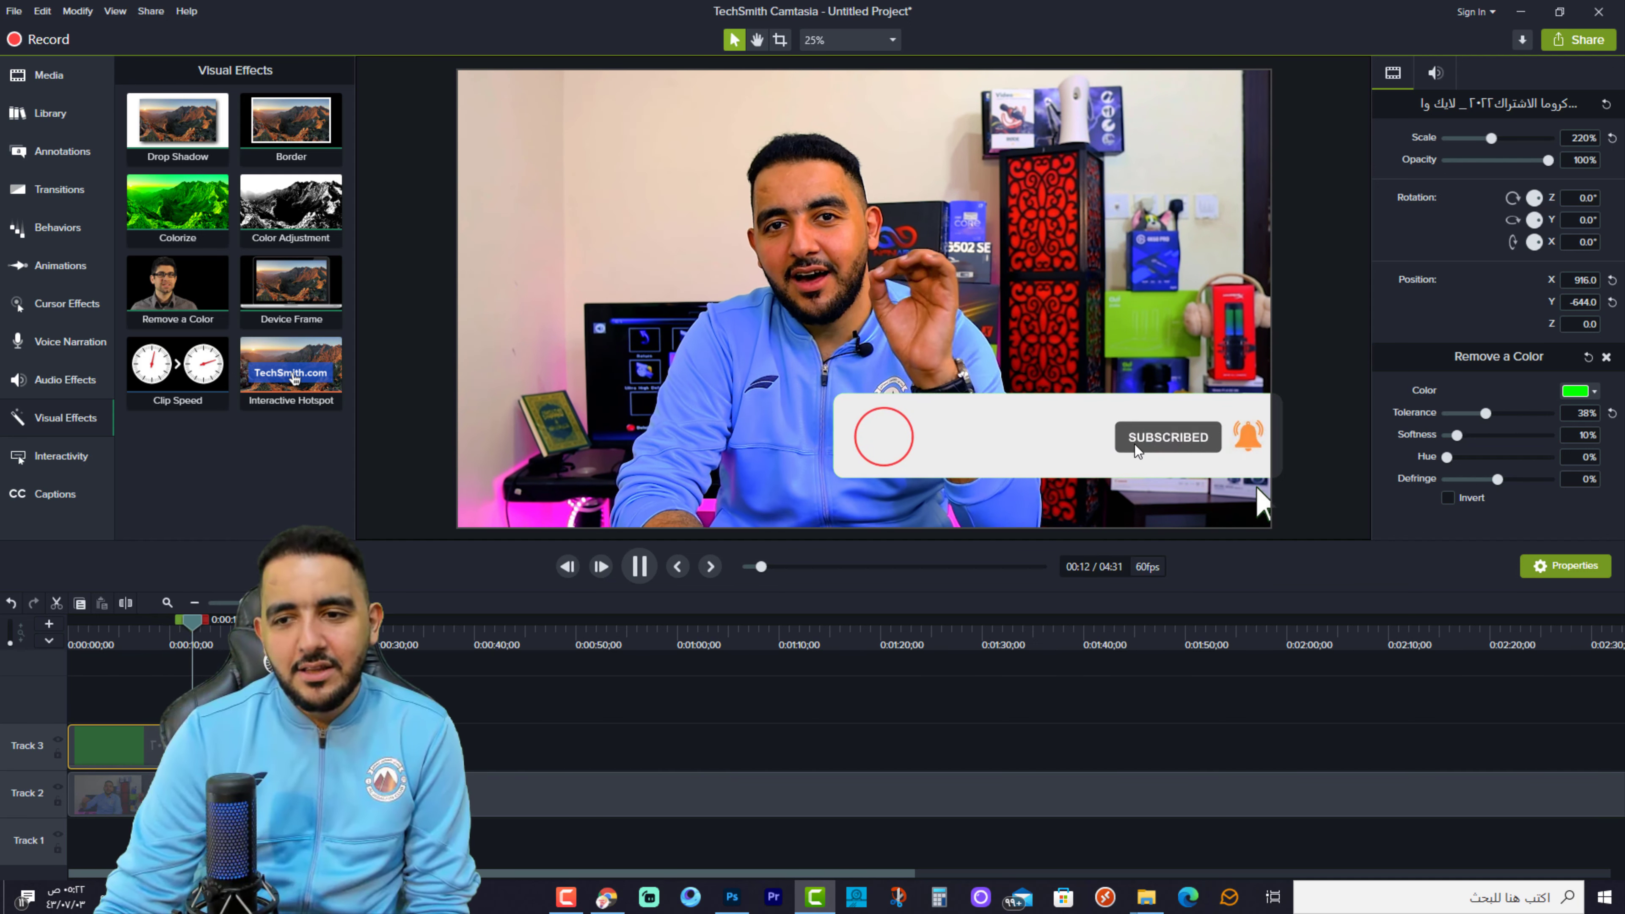
left_click_drag(1091, 442, 1052, 453)
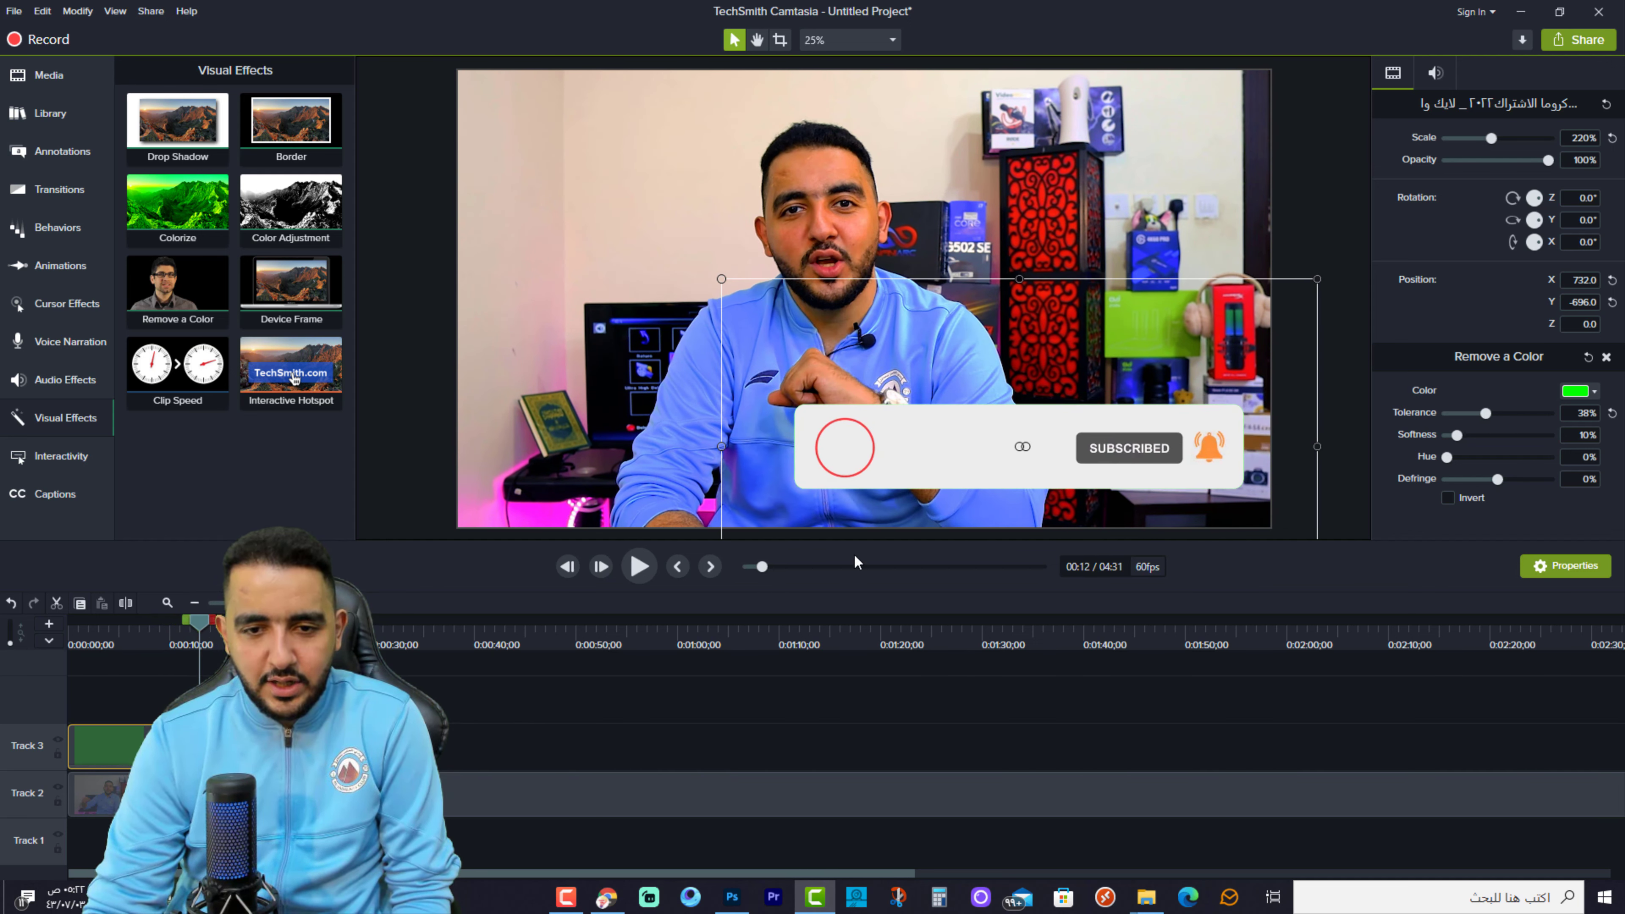
- Play back the footage to review how the subscribe overlay animates over the main video
left_click(639, 565)
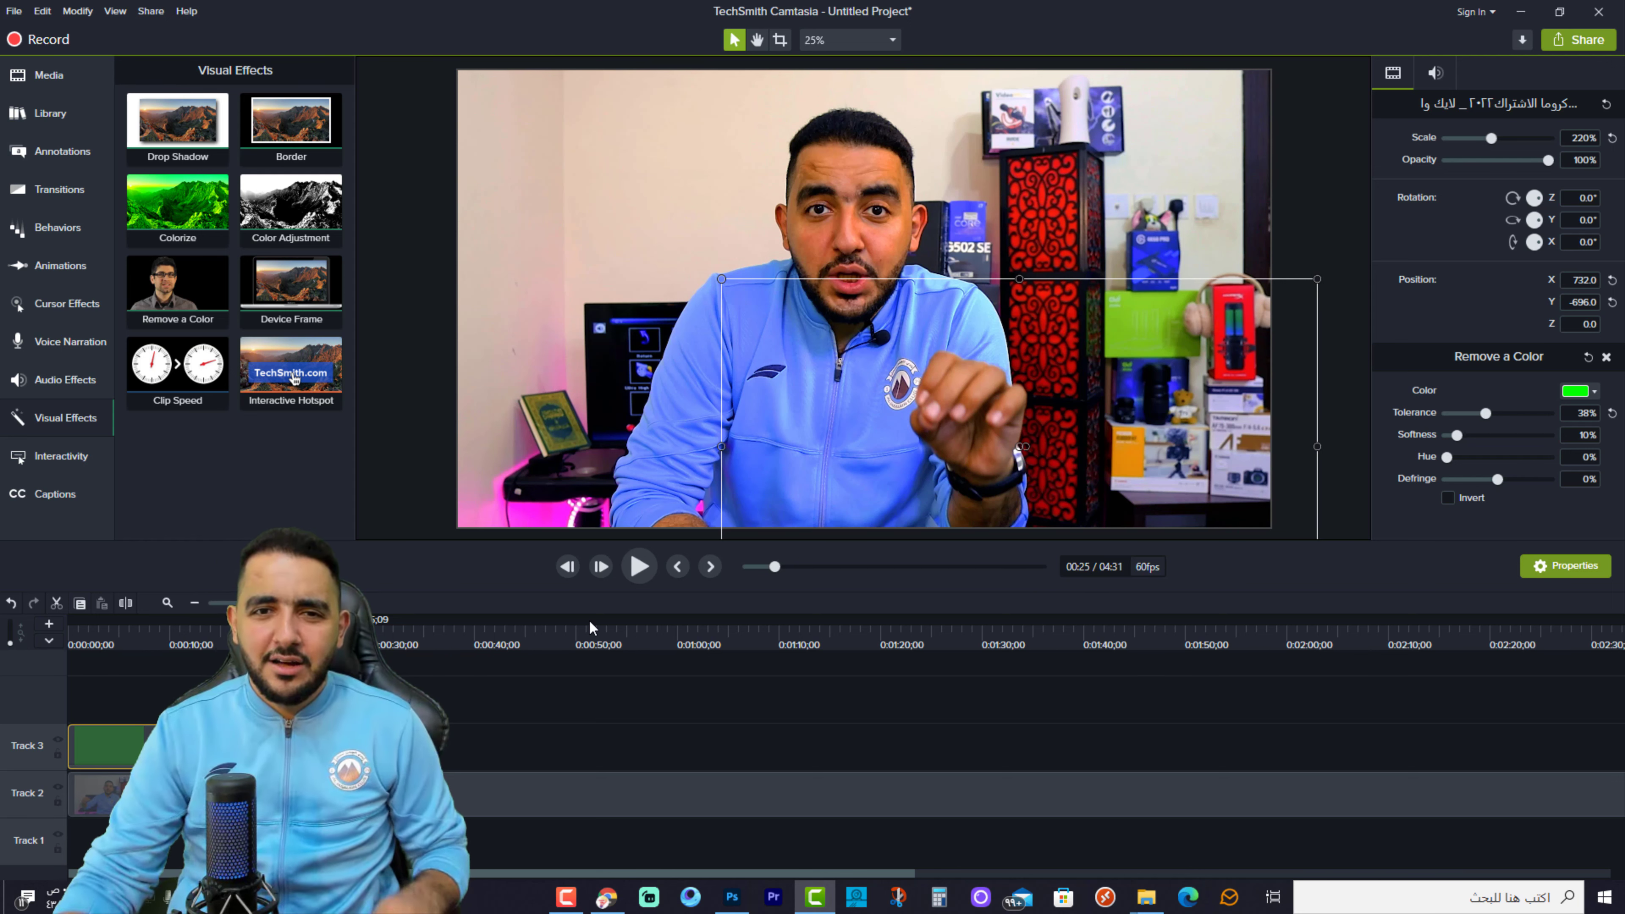
mouse_move(839, 172)
left_mouse_down()
mouse_move(863, 145)
mouse_move(878, 182)
mouse_move(853, 172)
left_mouse_up()
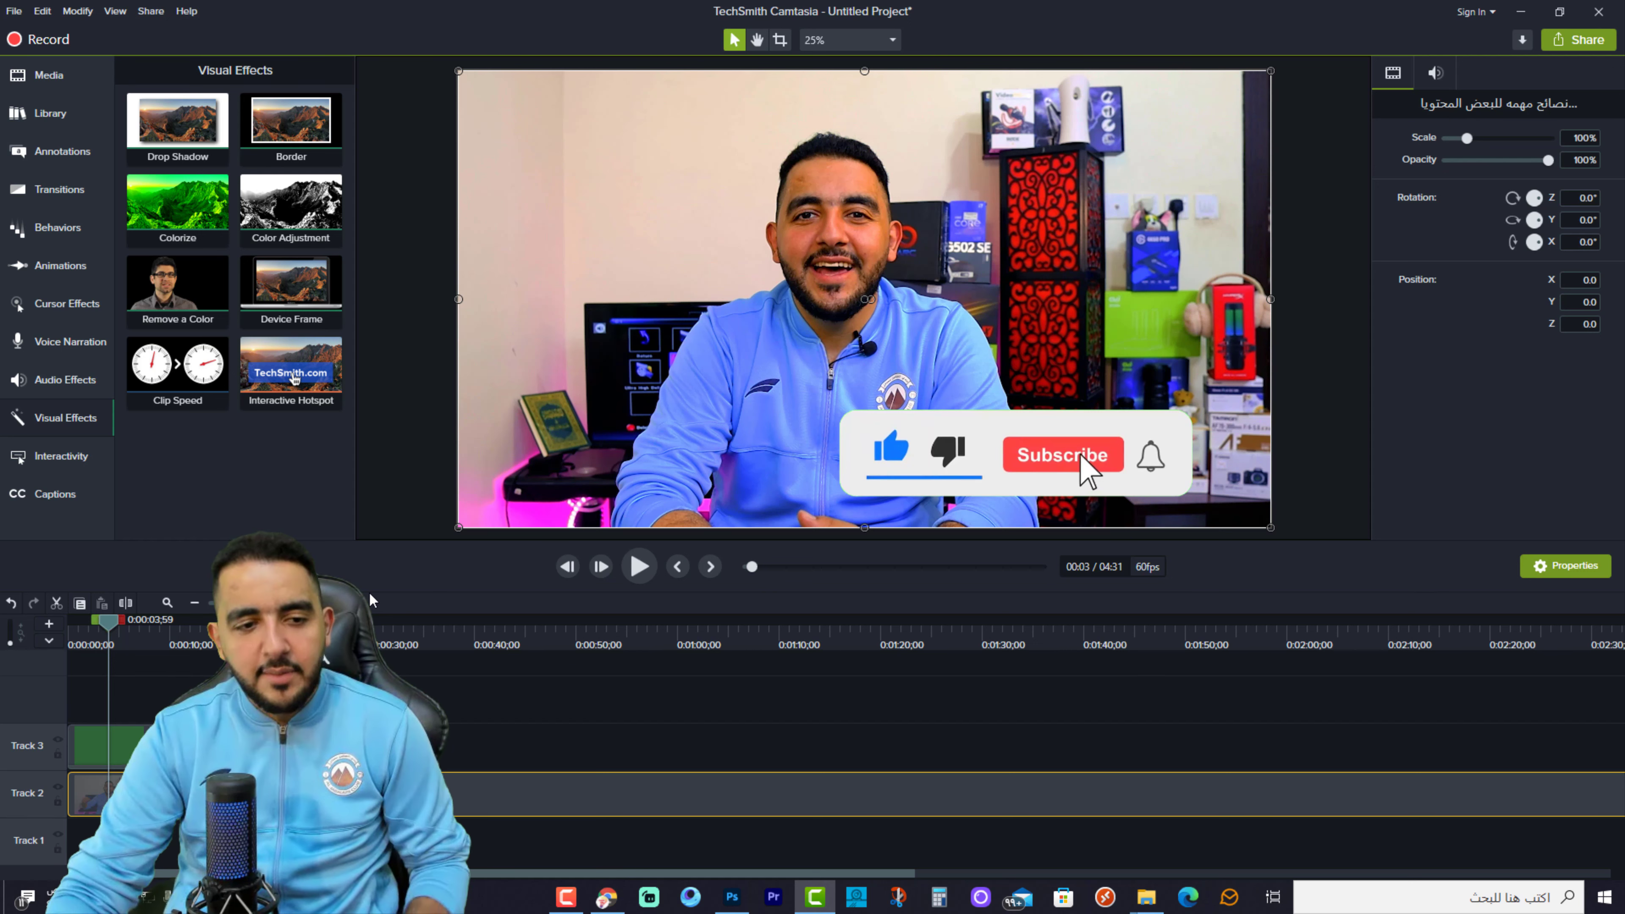
key("space")
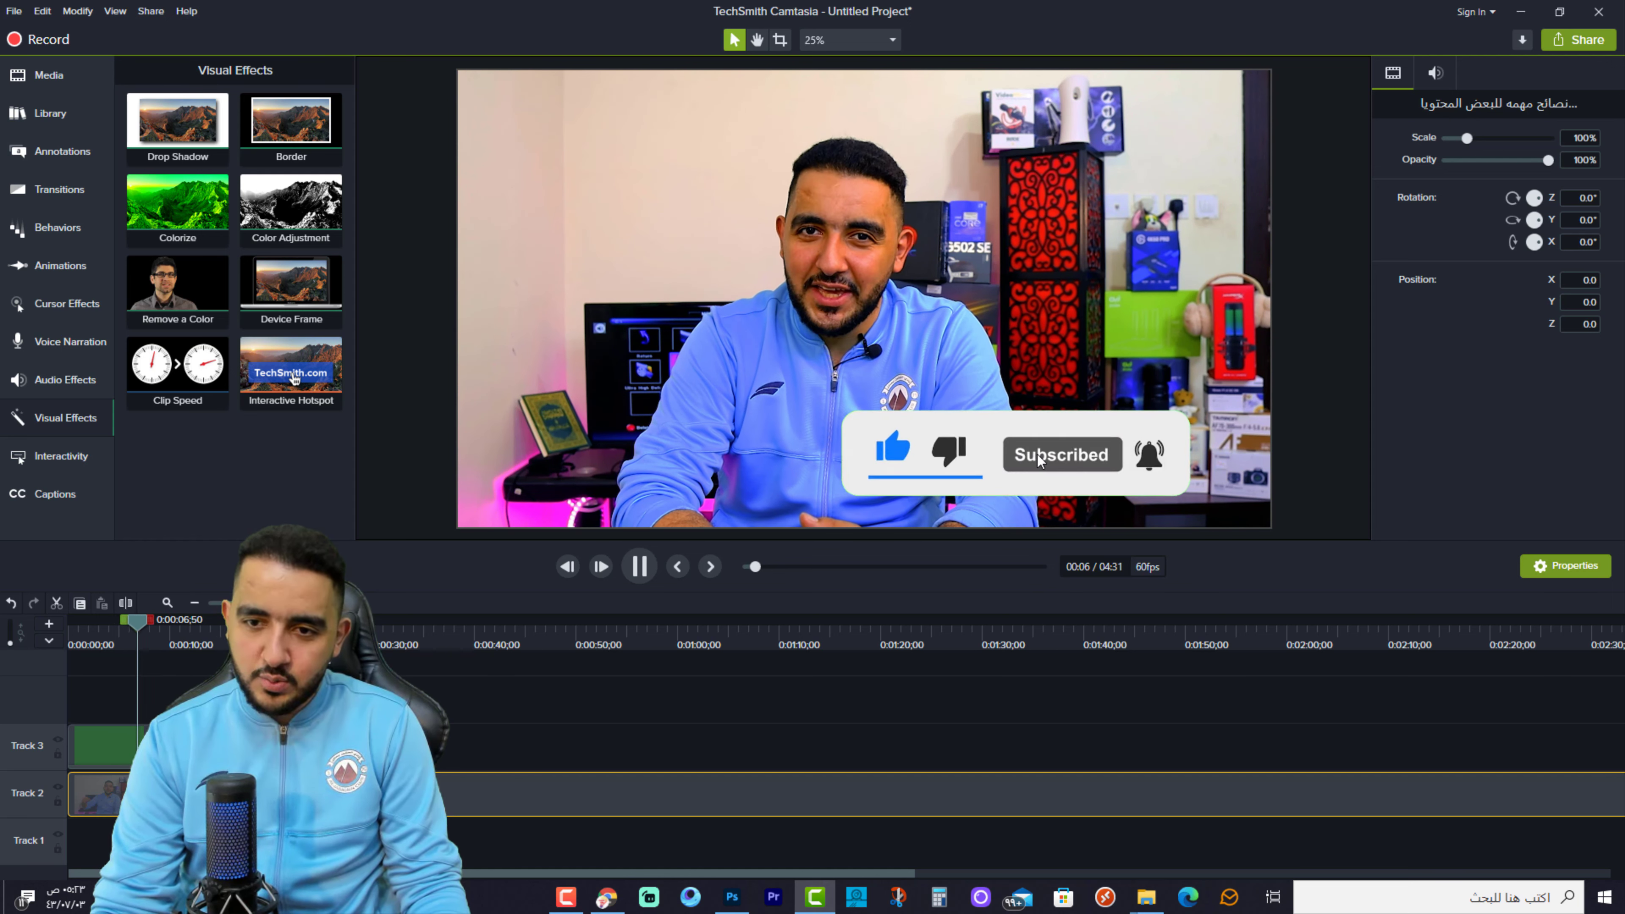
left_click(1059, 459)
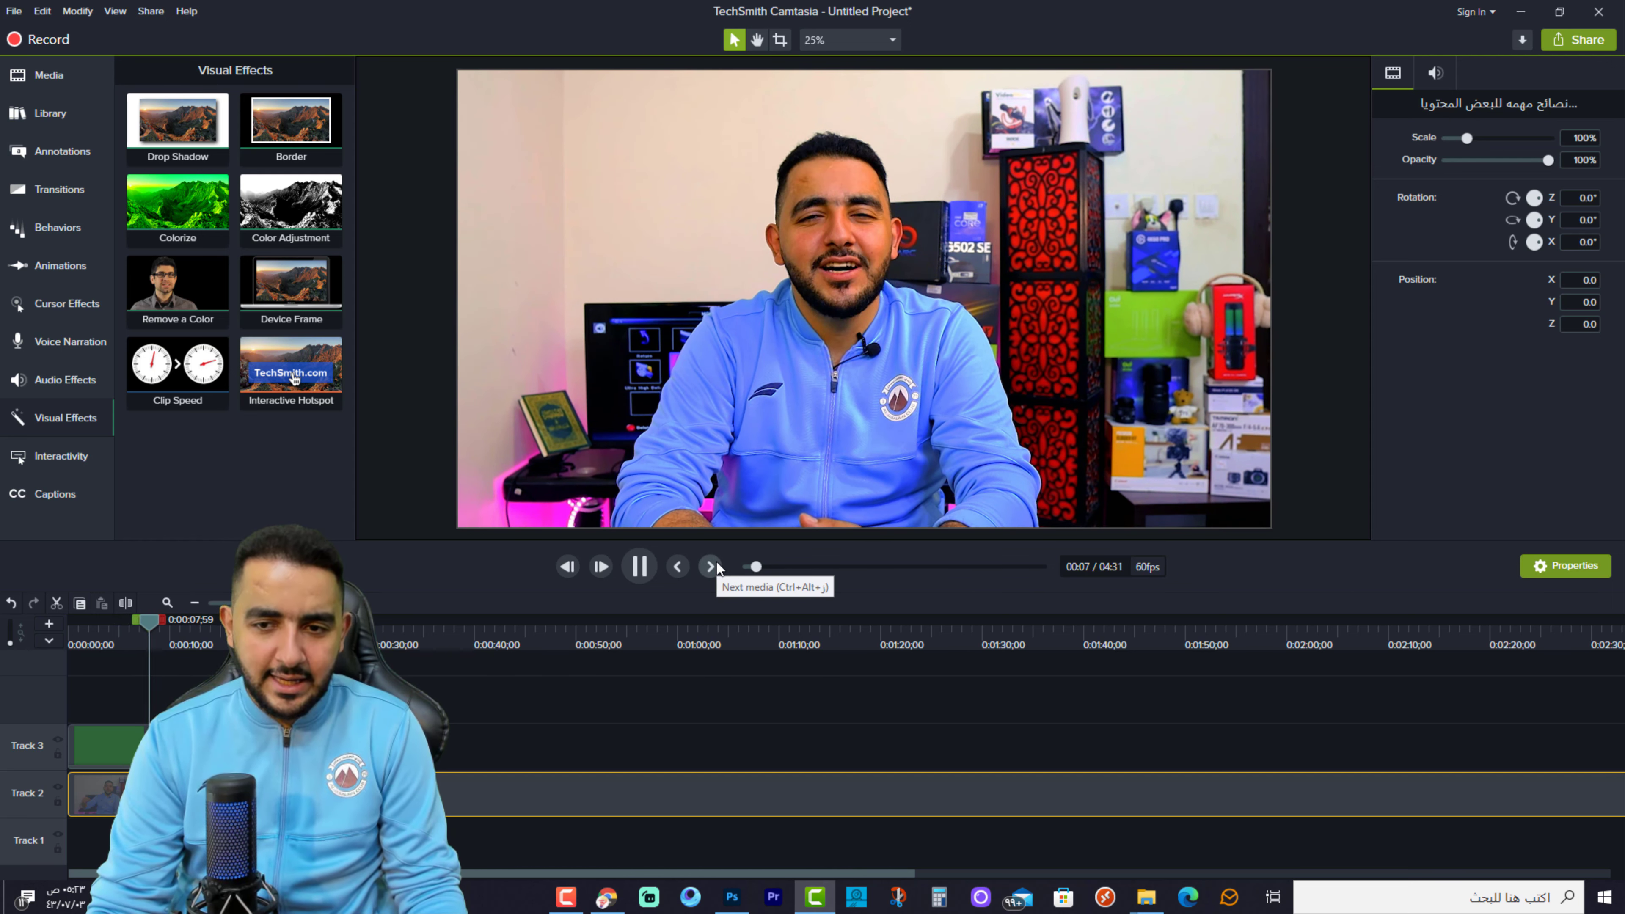
- Cut the overlay clip at 0:00:08;01, removing the remainder, and move the kept part to about 0:01:20 on Track 3
left_click(500, 715)
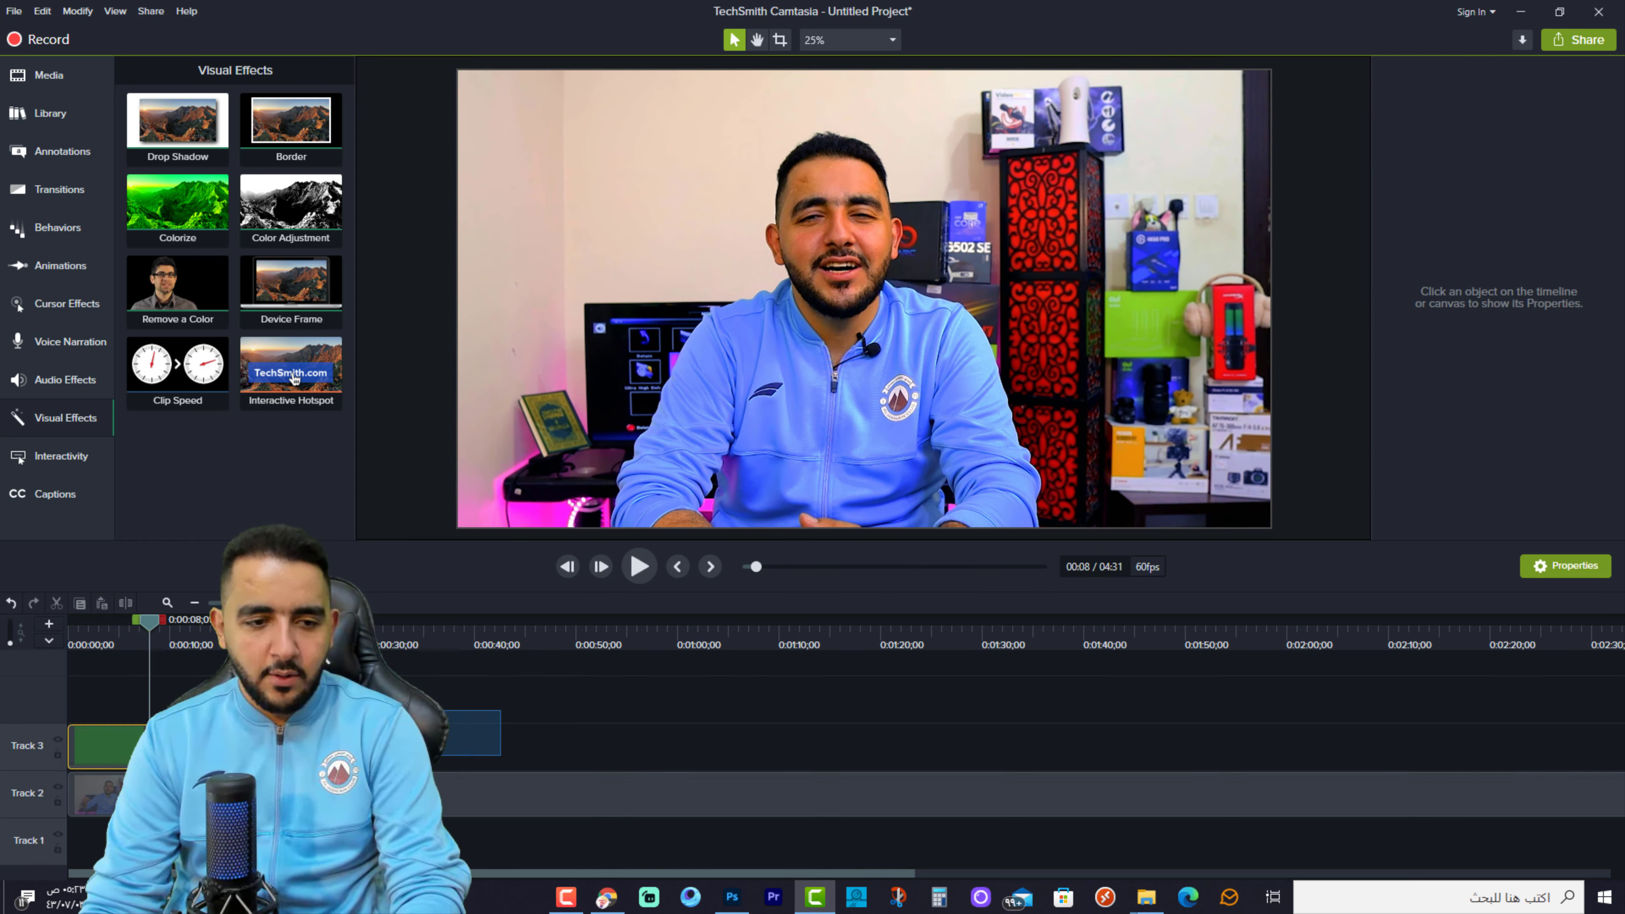
key("ctrl+z")
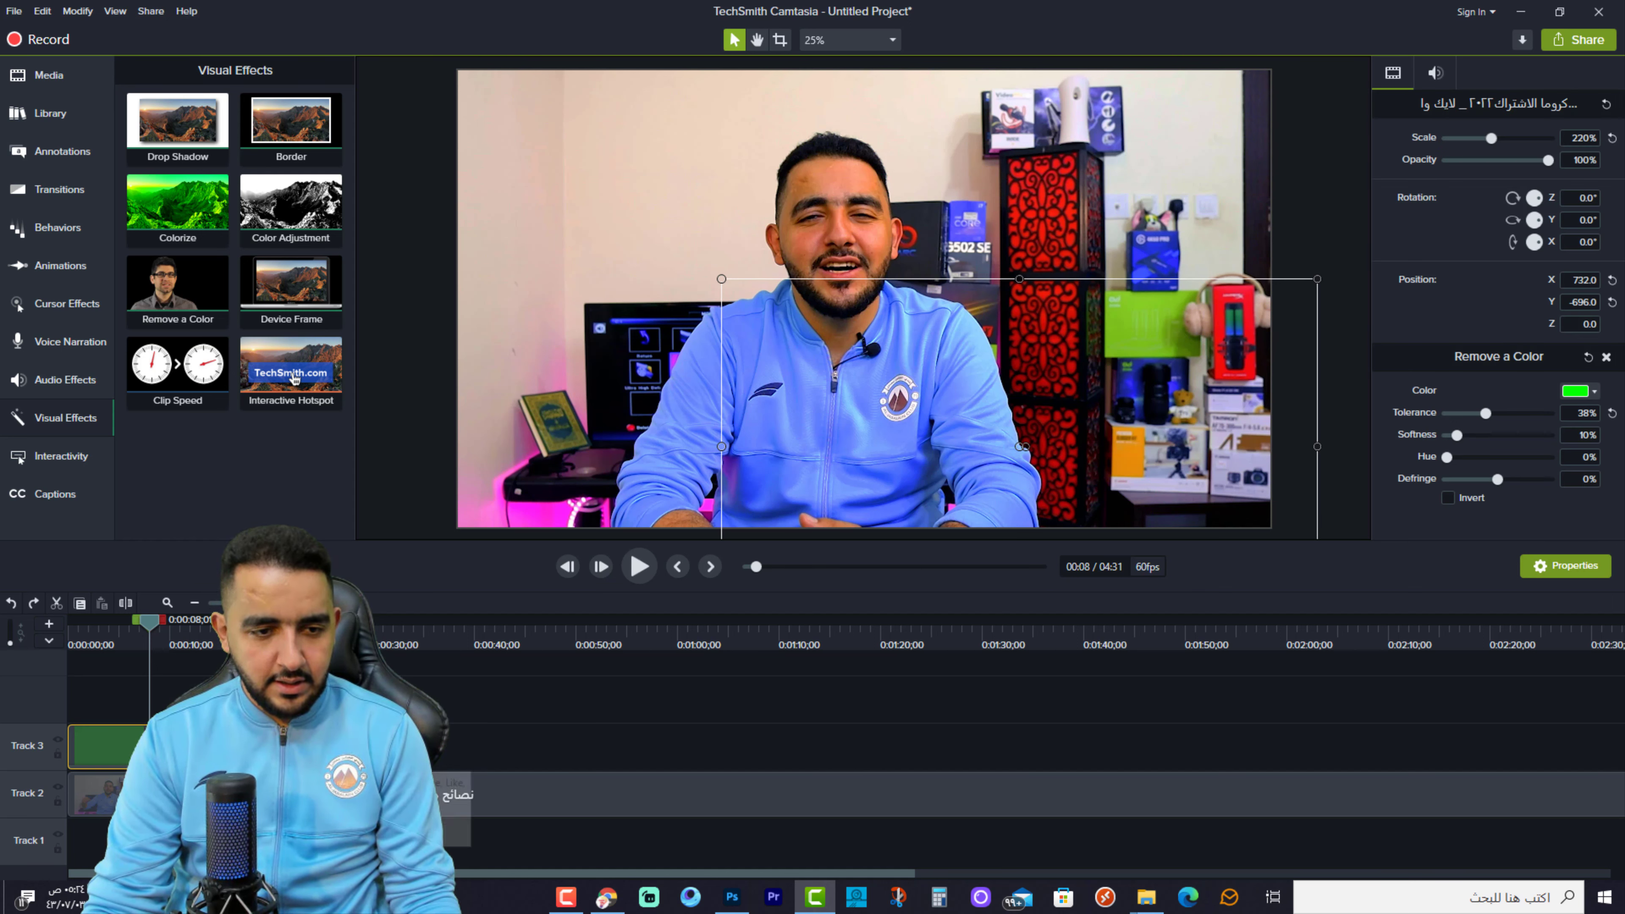
left_click(125, 603)
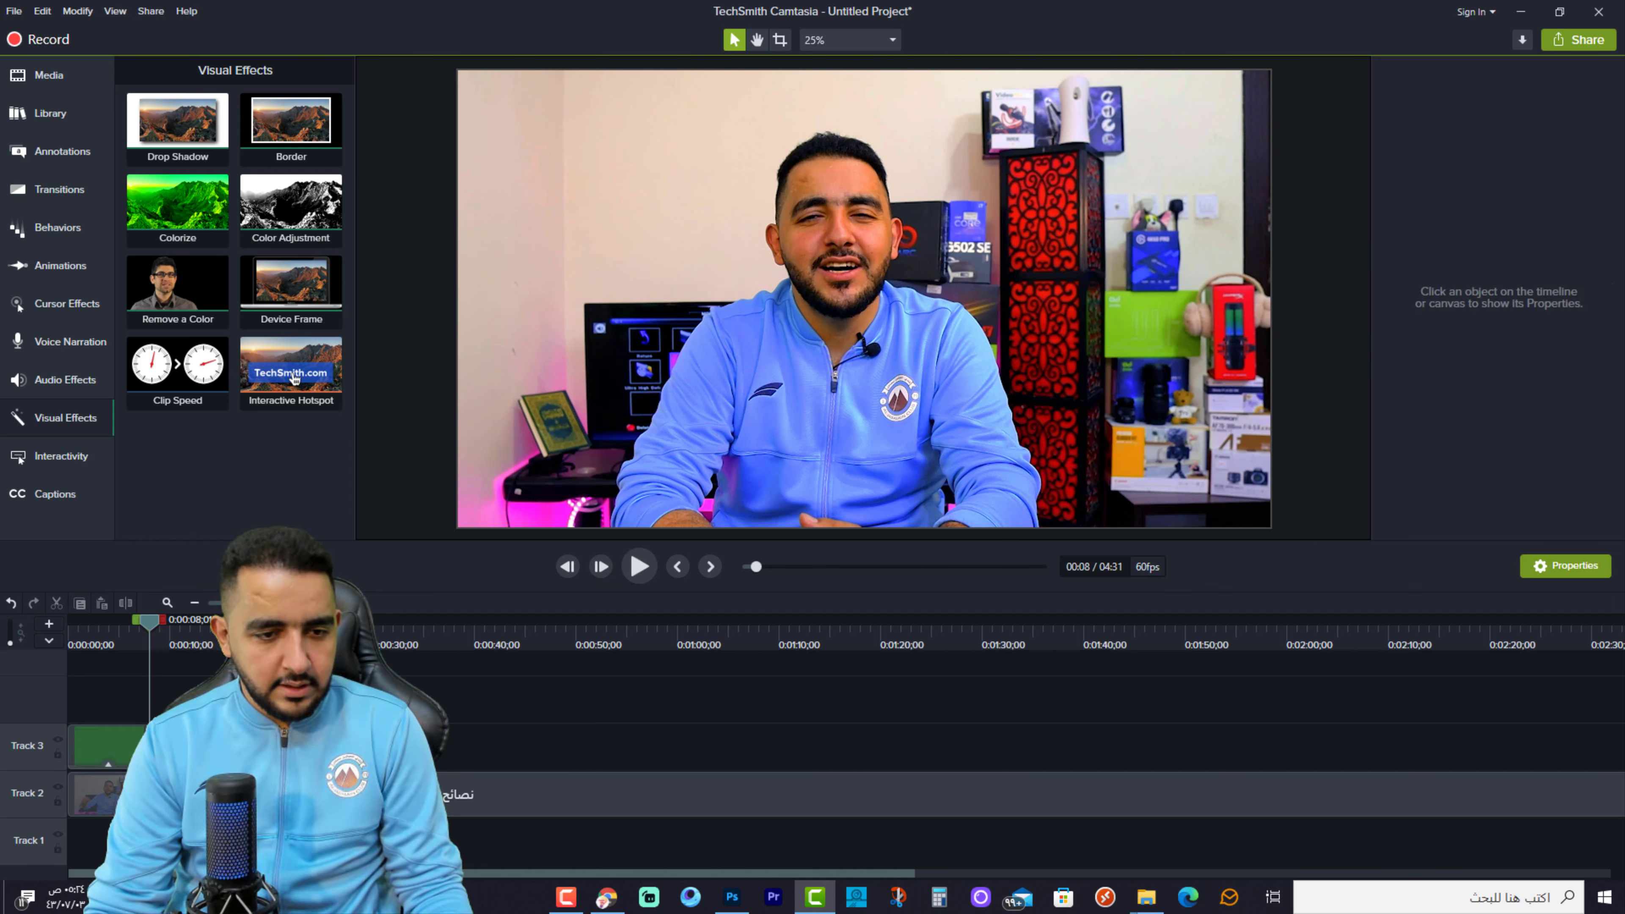
left_click(186, 746)
key("Delete")
left_click_drag(128, 745, 927, 737)
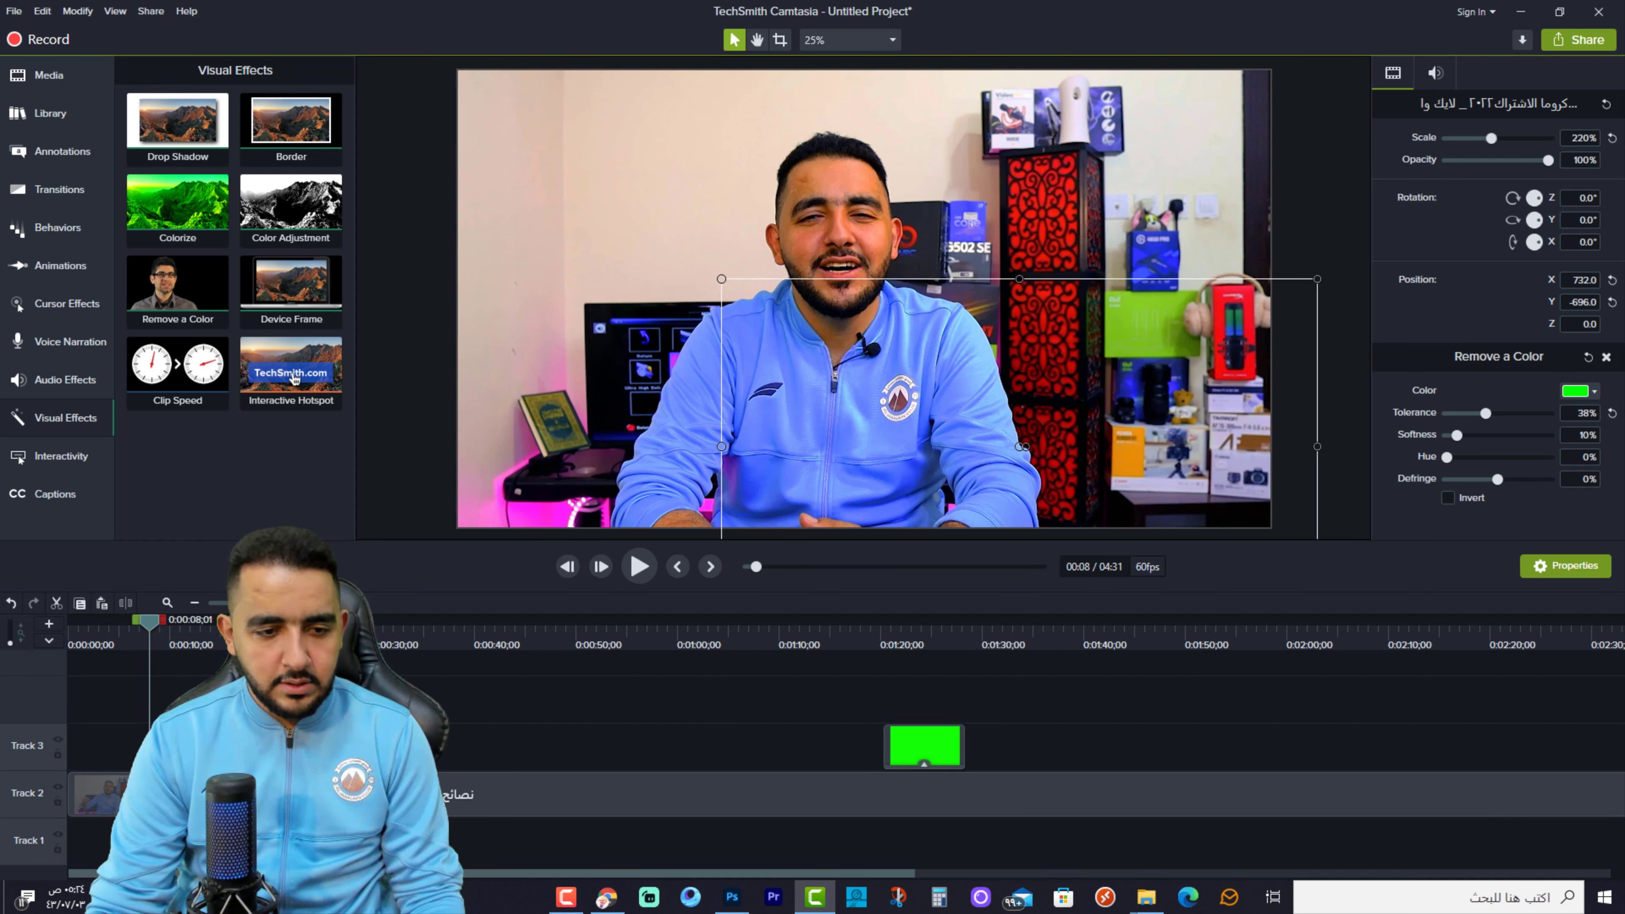
- Paste a copy of the overlay clip at about 0:00:06 on Track 3 and preview the overlay there and at 0:01:22
key("ctrl+v")
key("space")
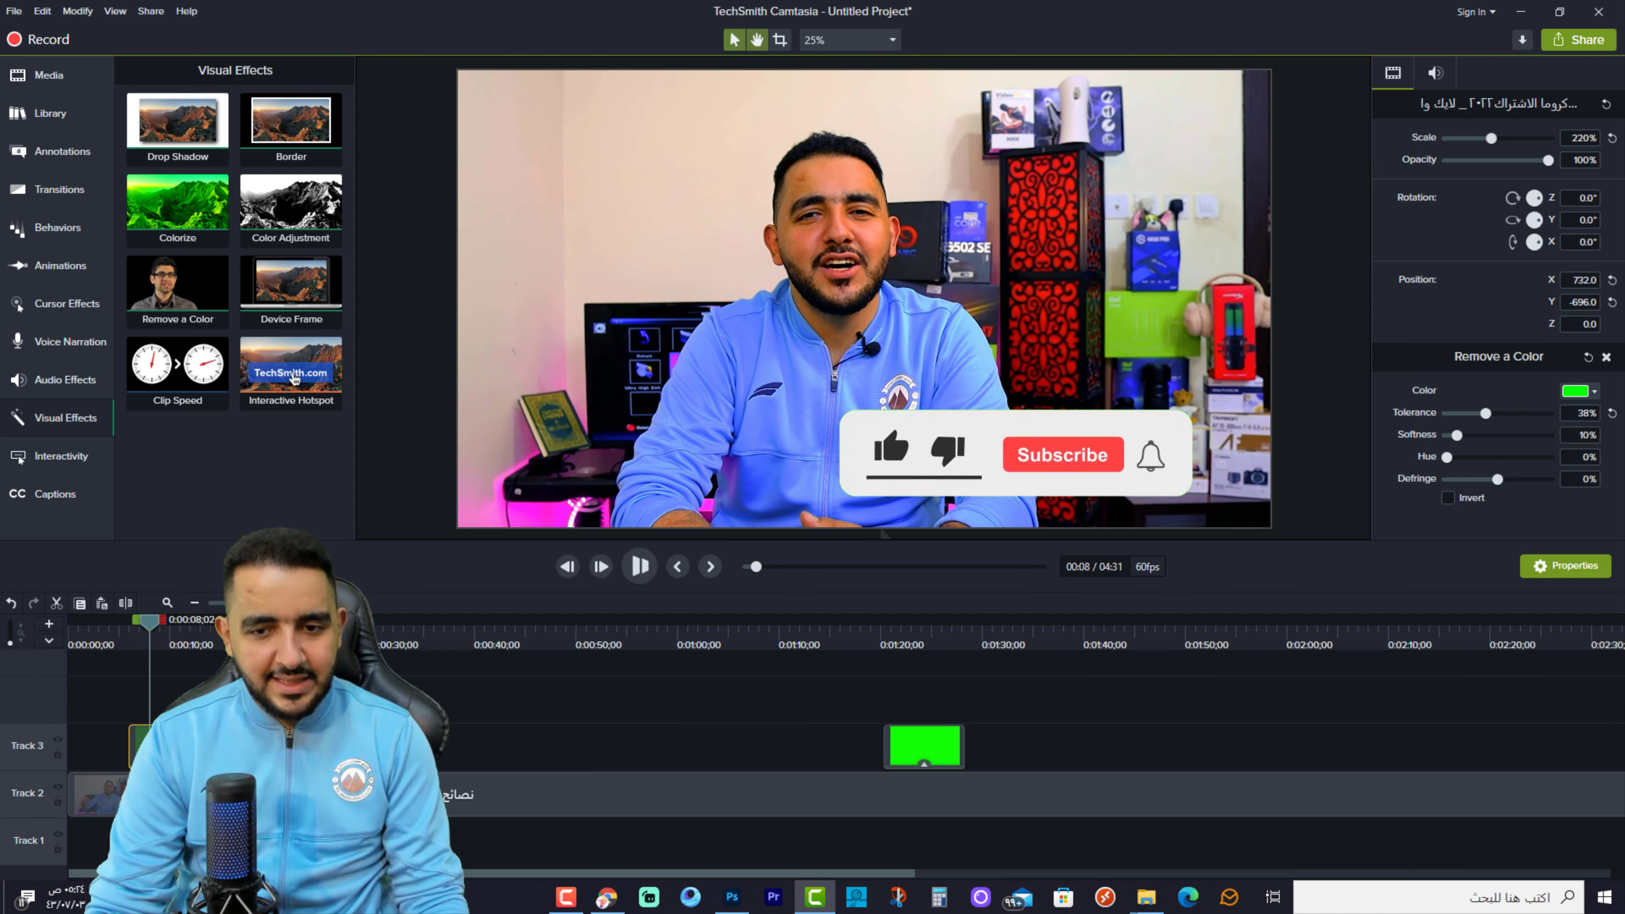
left_click(902, 639)
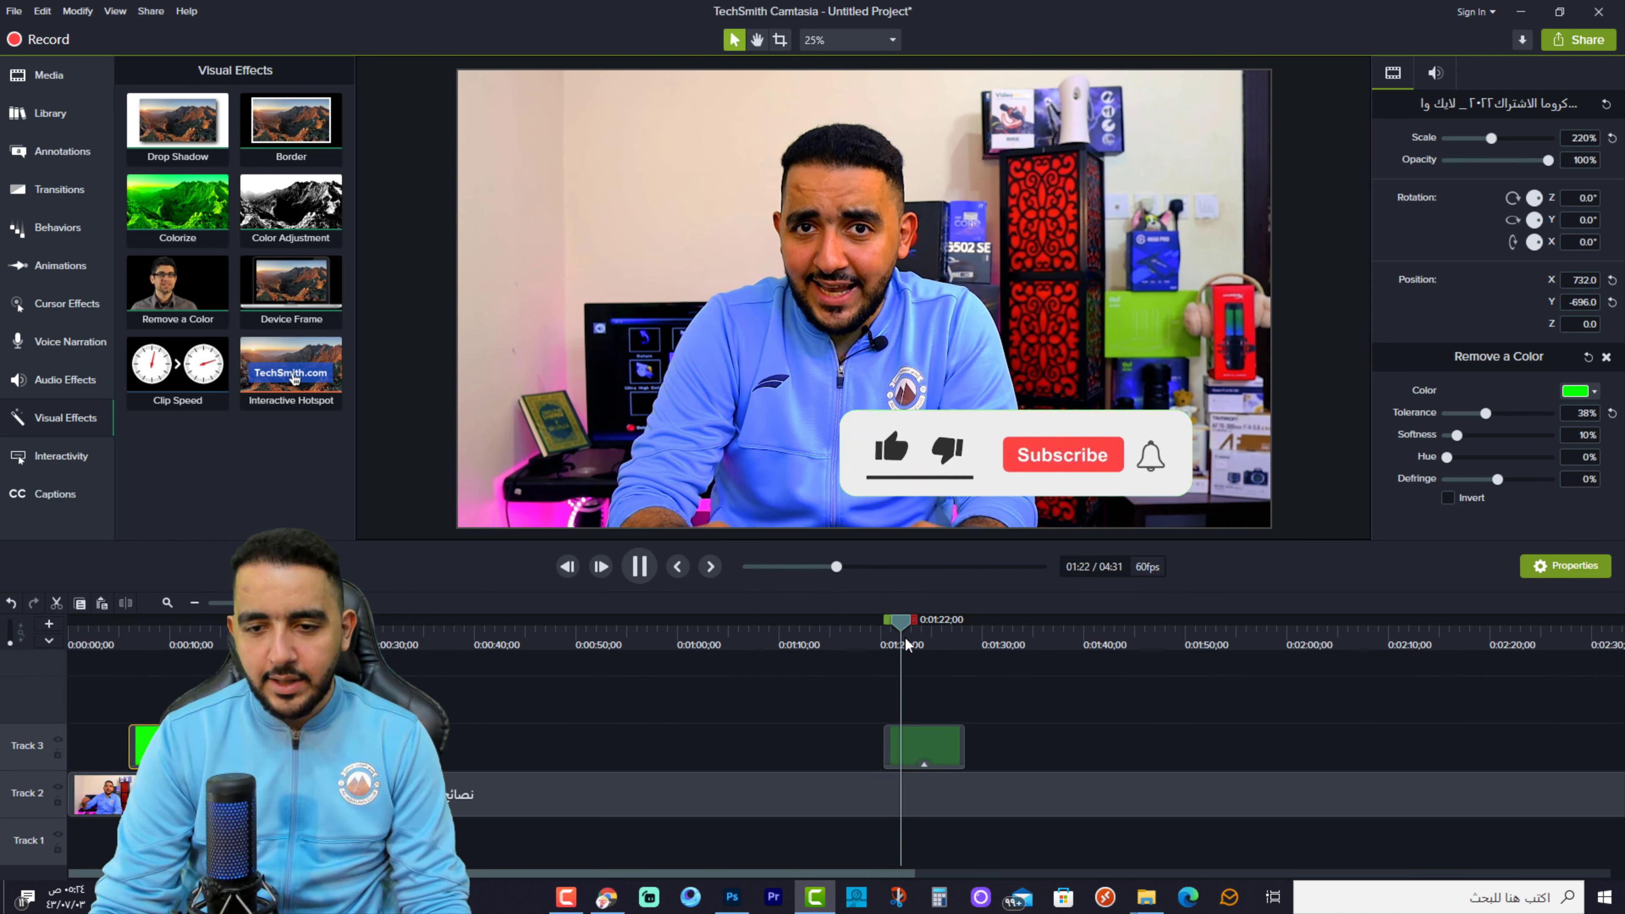
- Paste another copy of the overlay clip at about 0:02:17 on Track 3 and preview it
left_click_drag(909, 635, 1481, 609)
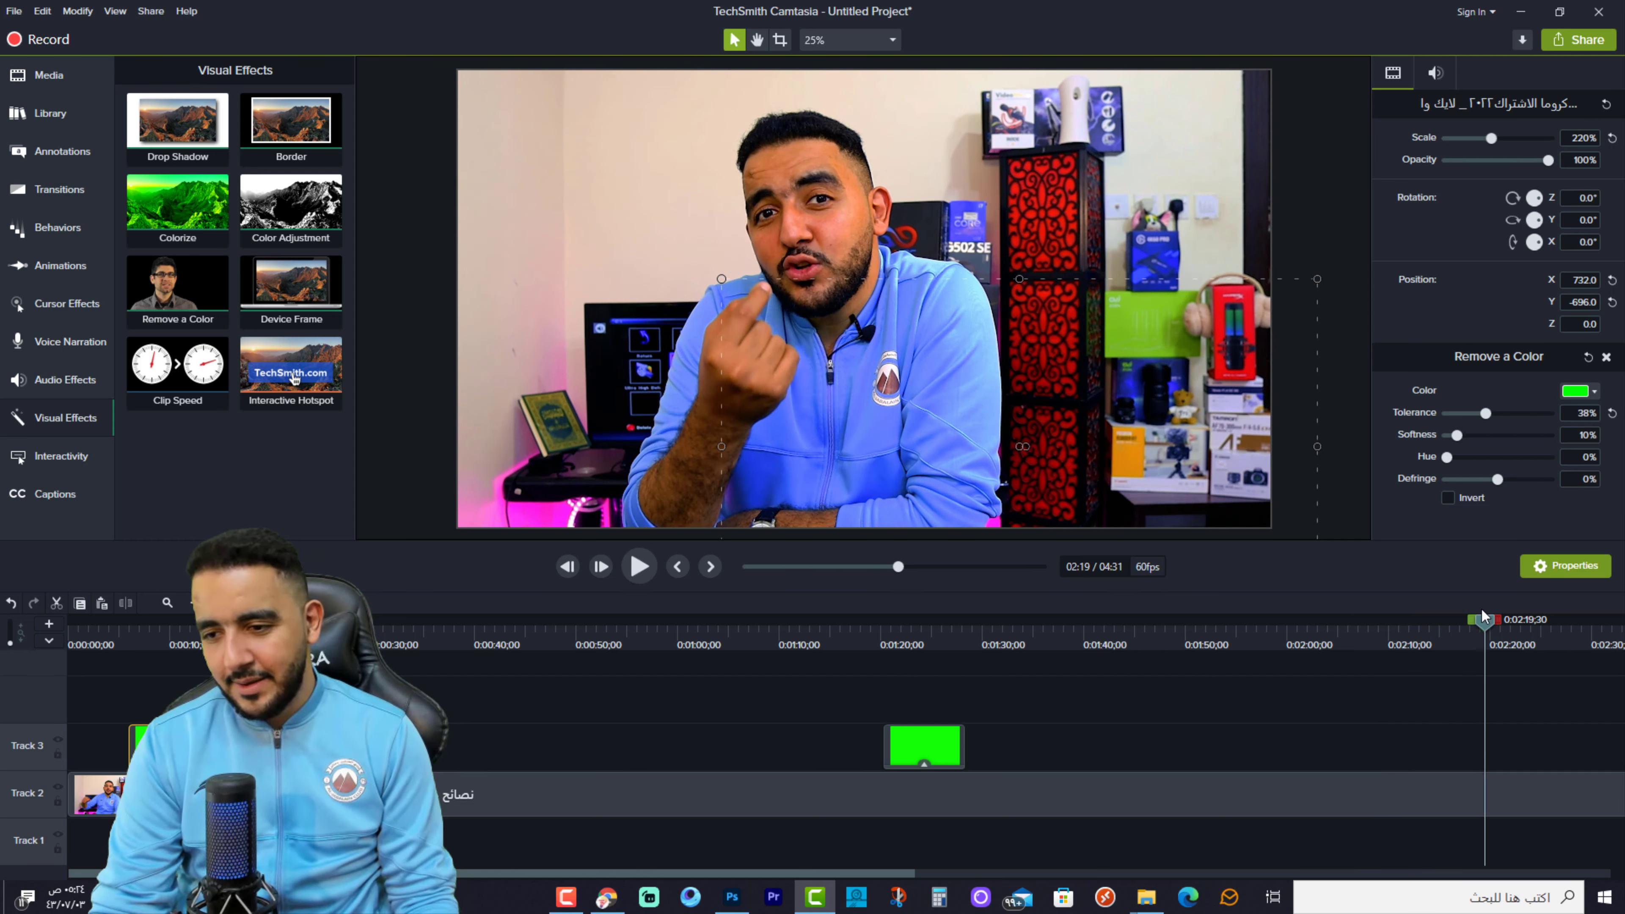
key("ctrl+v")
left_click_drag(1553, 839, 1526, 767)
key("space")
key("space")
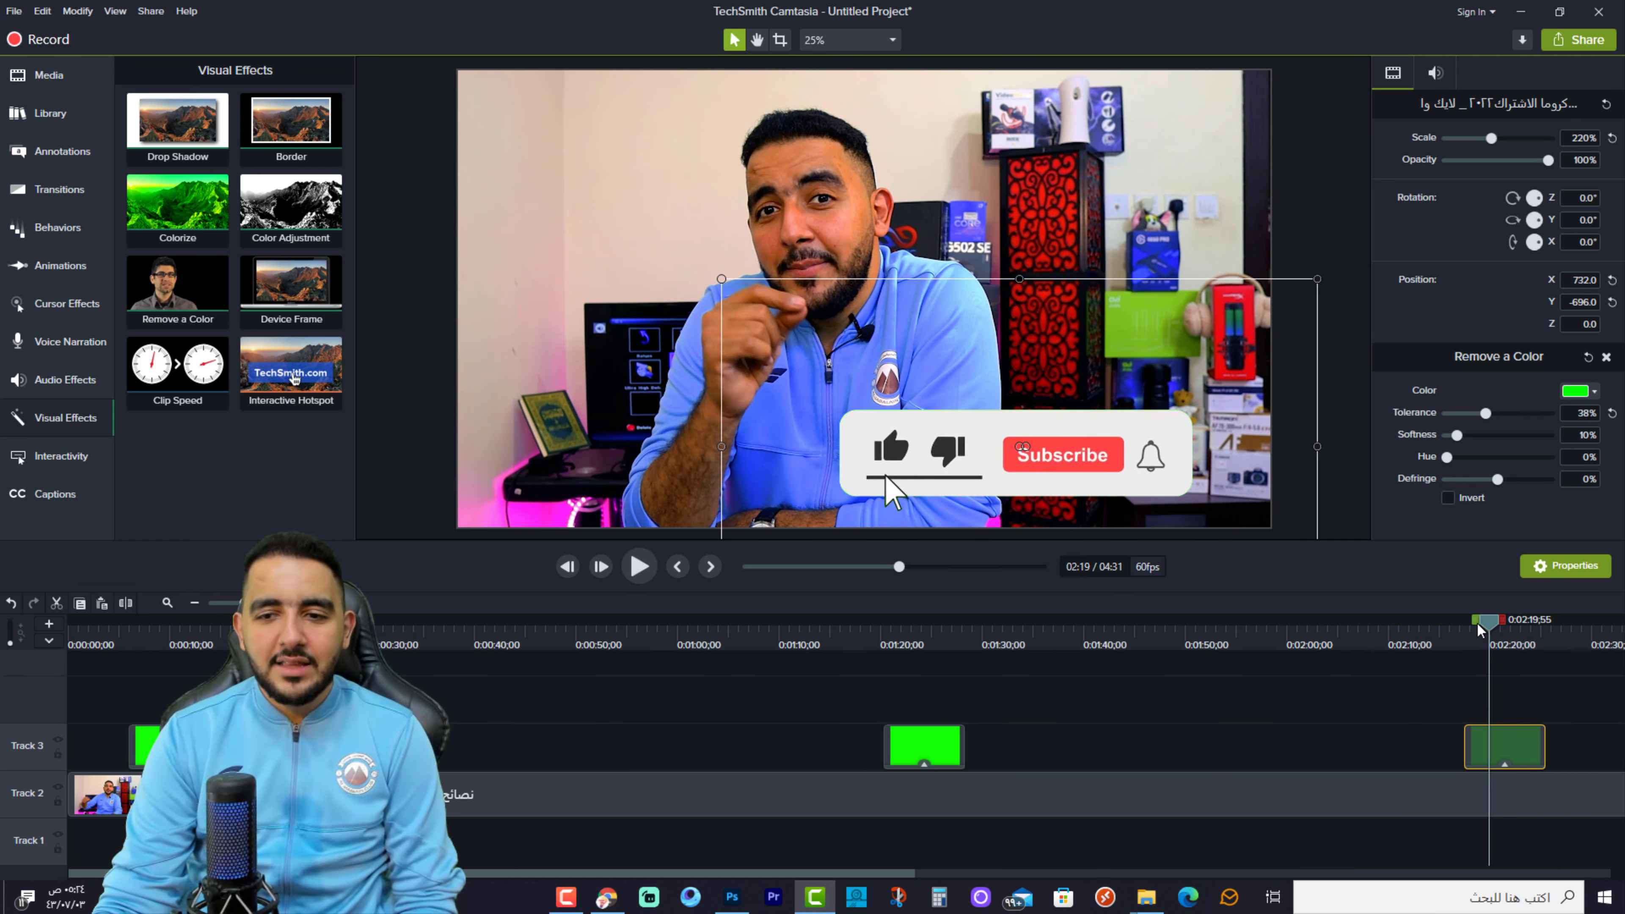
- Scale the last overlay copy to about 153.1% and the first copy to 133.4%, placing the first at X 1,066, Y -599.6
left_click_drag(1480, 624, 145, 647)
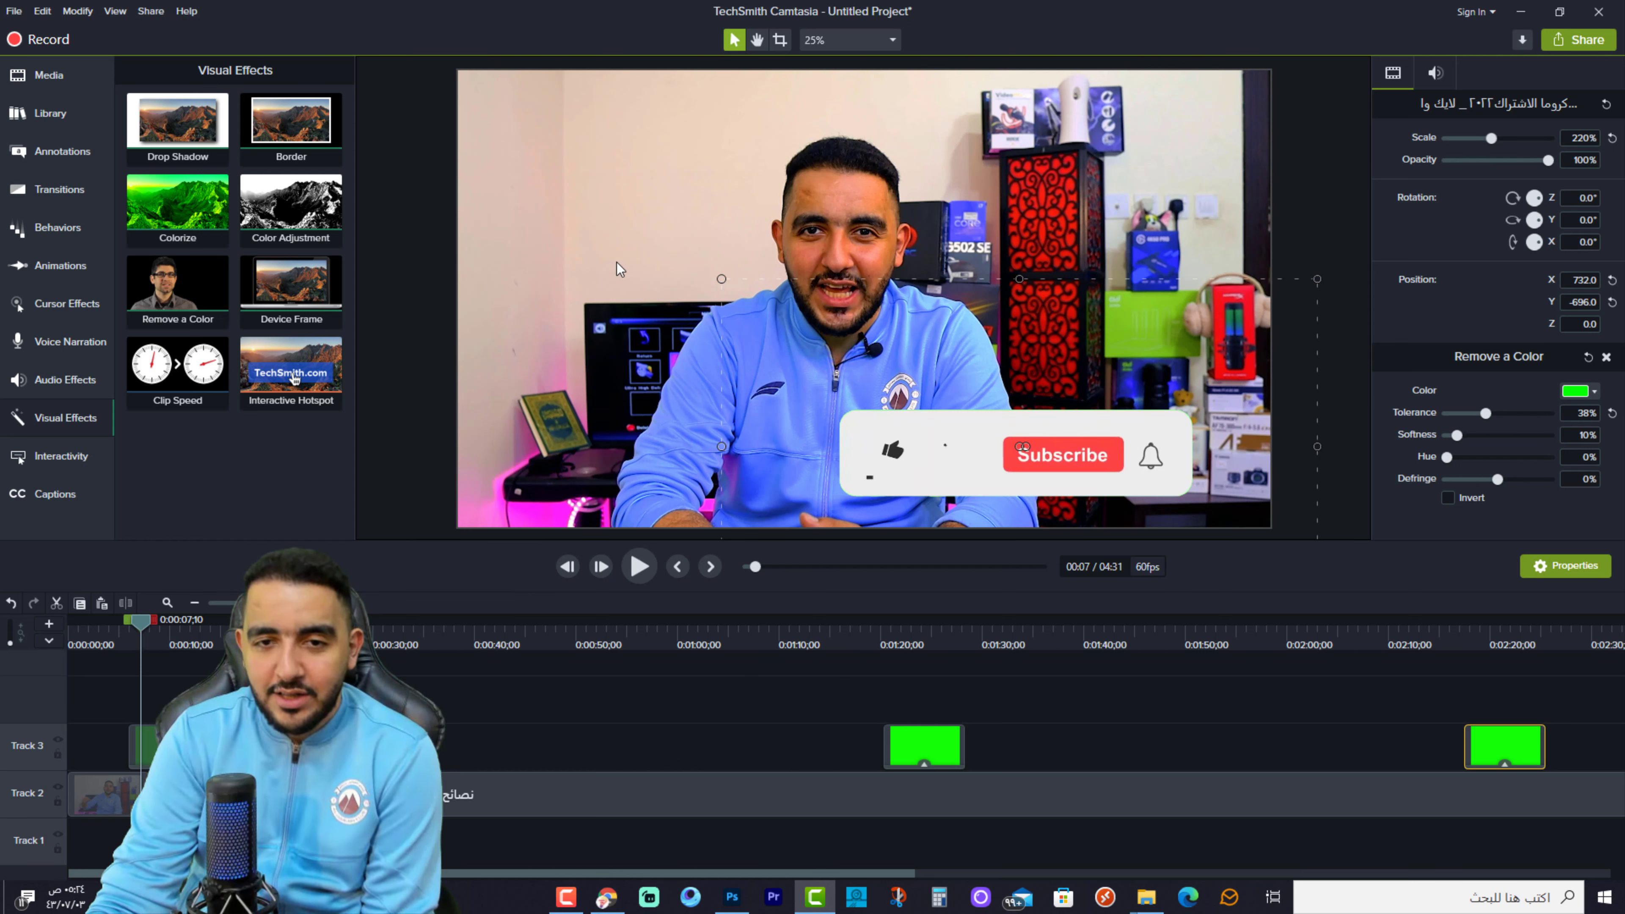
left_click_drag(717, 277, 902, 439)
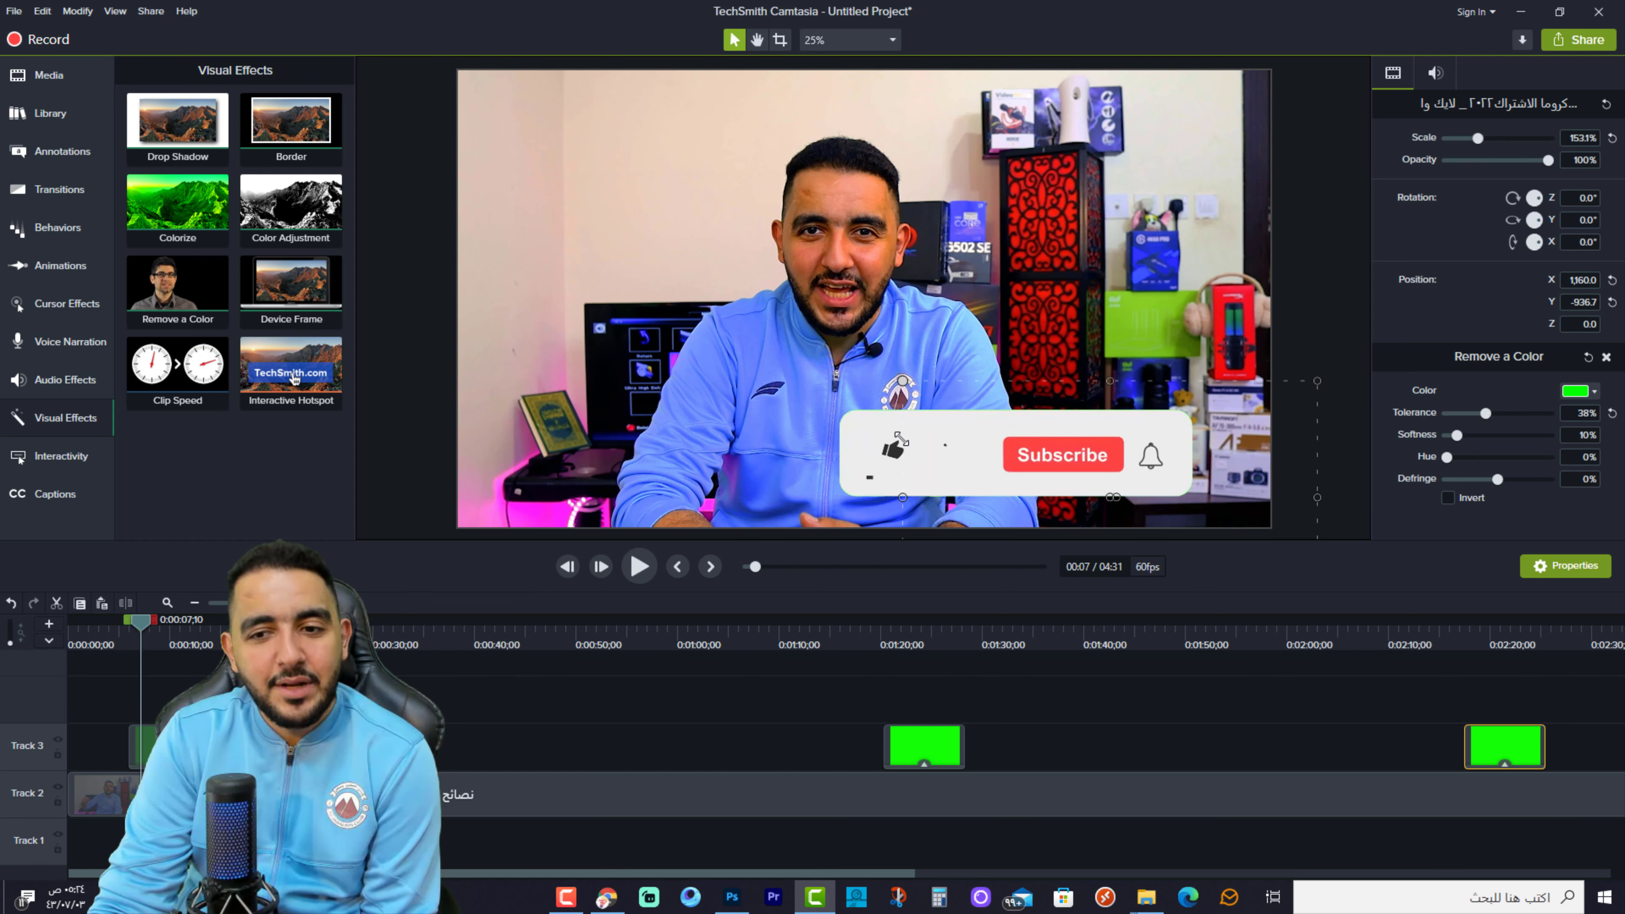
left_click(1013, 477)
left_click_drag(724, 282, 958, 413)
left_click_drag(1093, 490, 1044, 407)
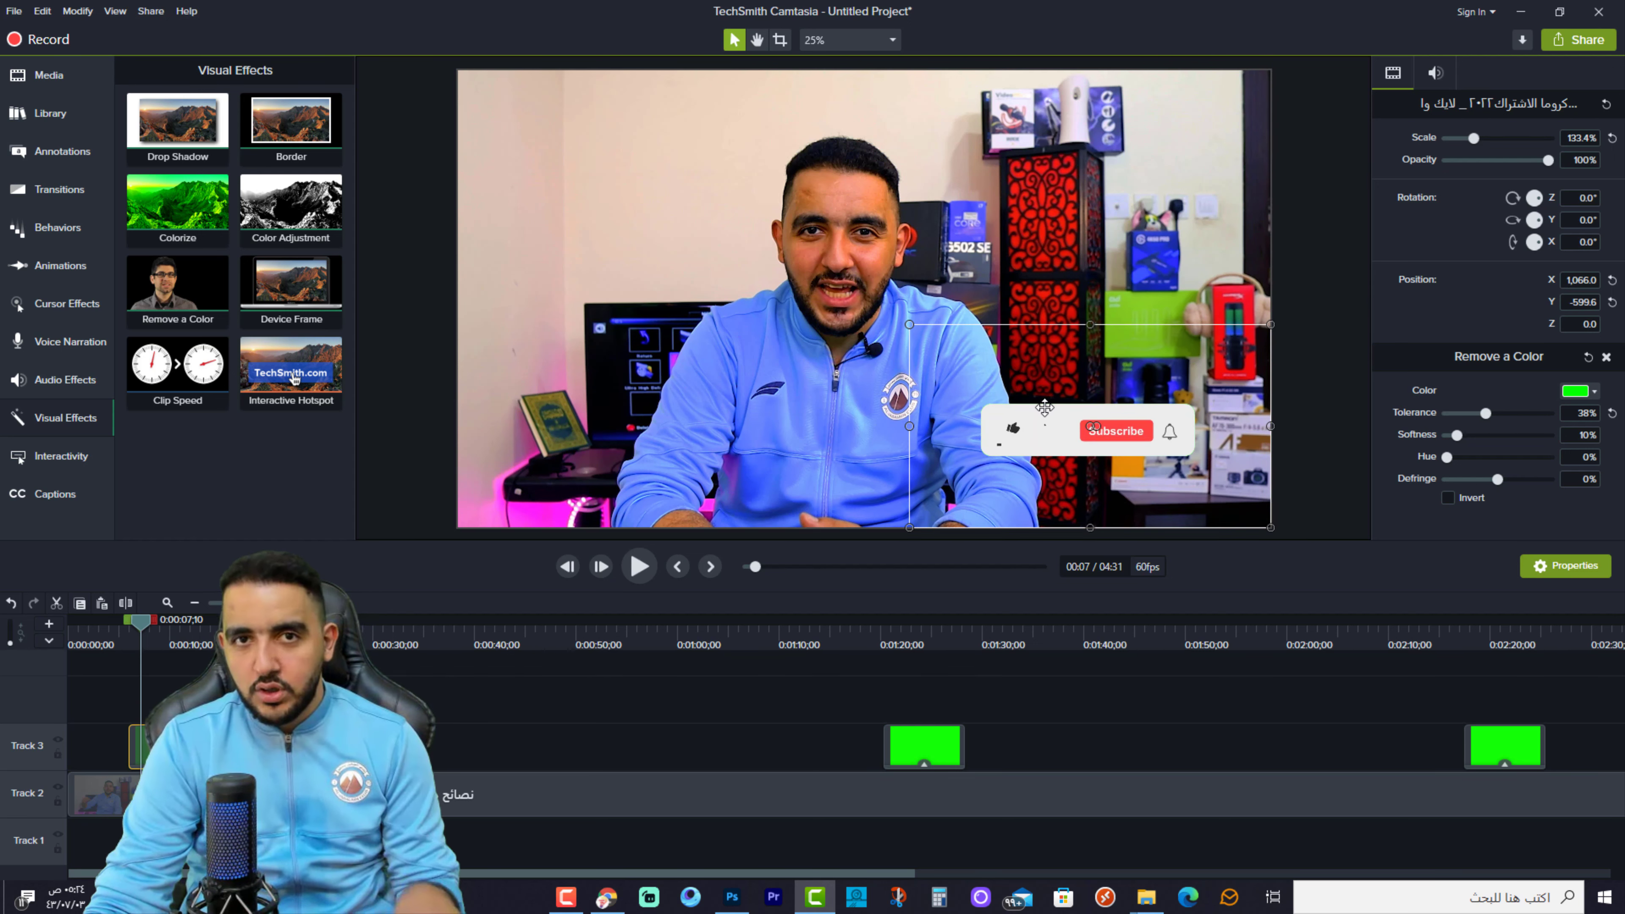